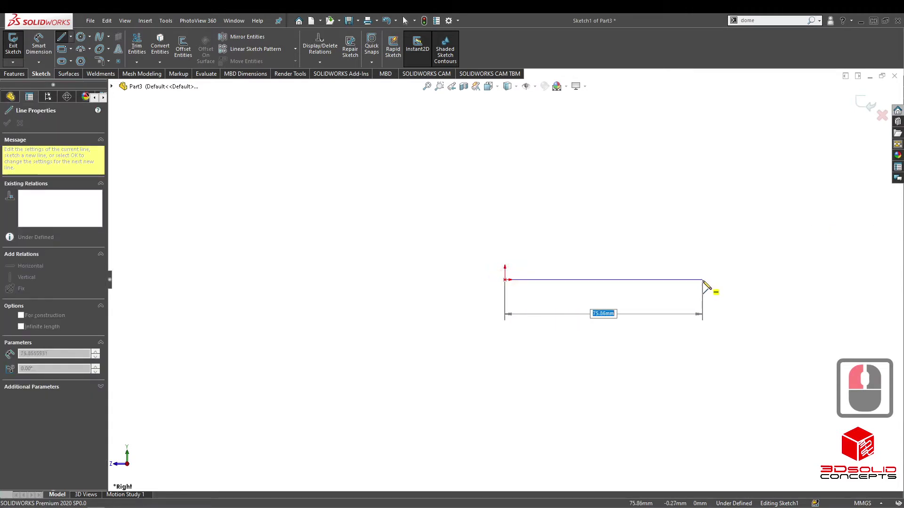
- Sketch a closed profile from the origin on the Right Plane, about 76 mm wide and 65 mm high, with two steps descending toward the origin side
left_click(702, 280)
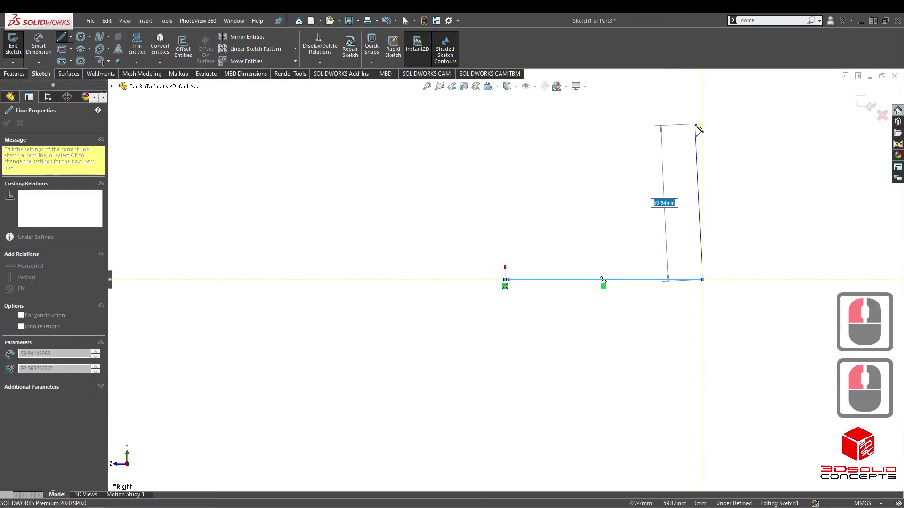
left_click(702, 110)
left_click(648, 110)
left_click(648, 138)
left_click(608, 137)
left_click(608, 177)
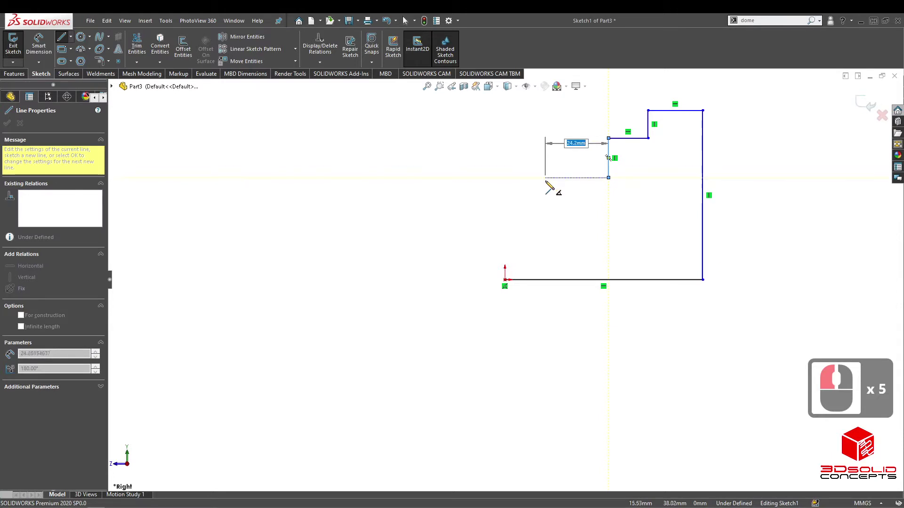
left_click(504, 178)
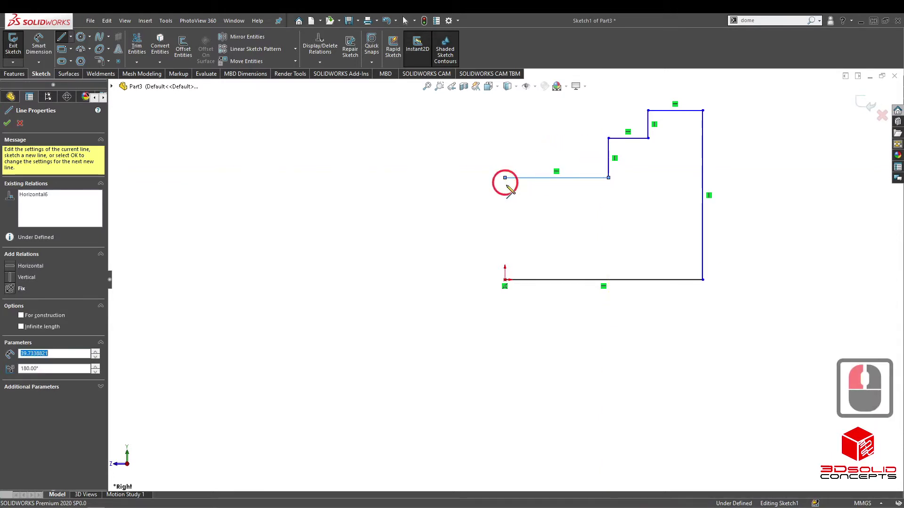
left_click(505, 279)
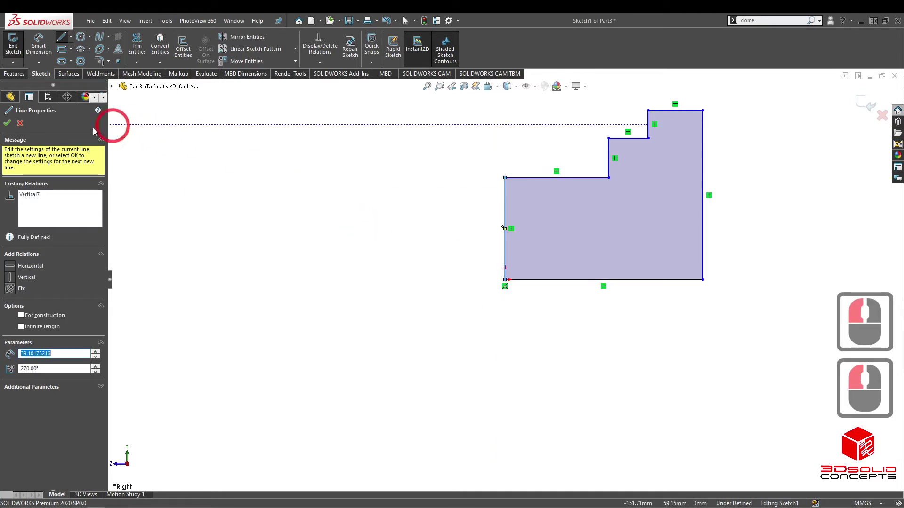
left_click(8, 124)
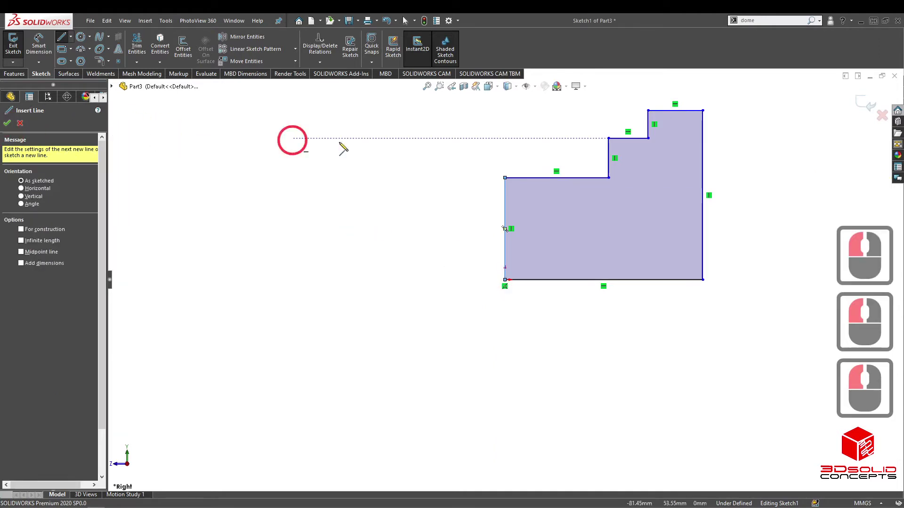
left_click(43, 43)
scroll(565, 195, "up", 4)
scroll(583, 198, "down", 6)
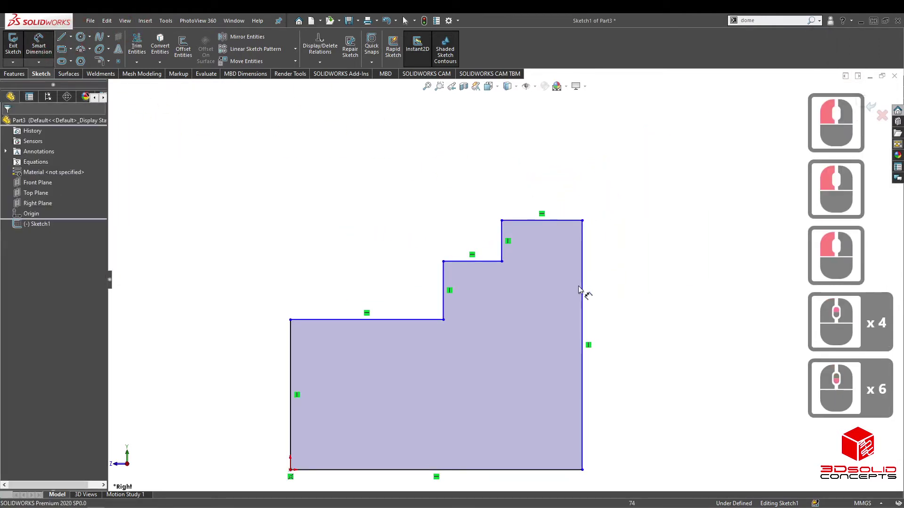
scroll(578, 288, "up", 2)
scroll(551, 338, "down", 2)
left_click(561, 298)
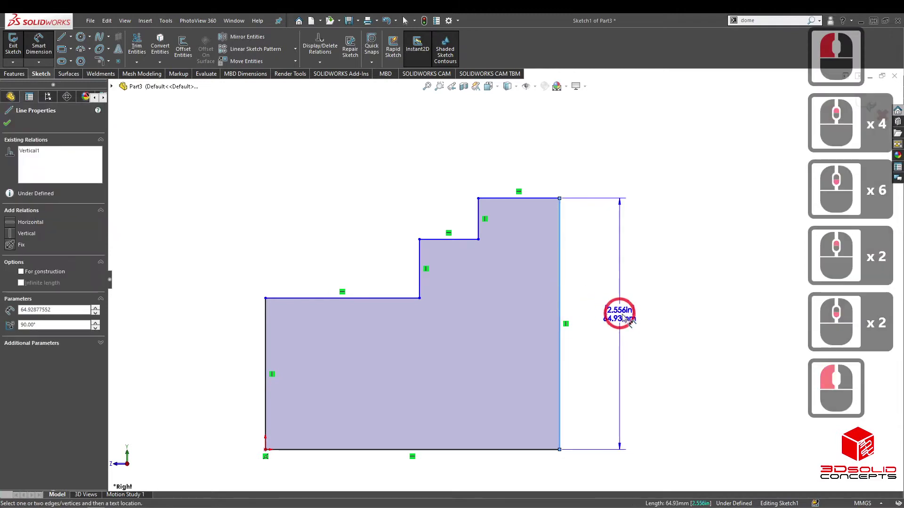
left_click(621, 307)
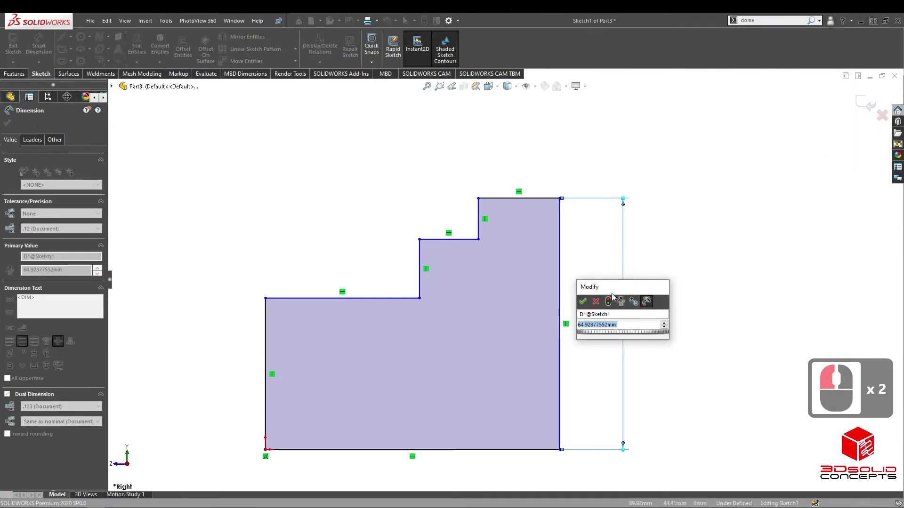
left_click(583, 302)
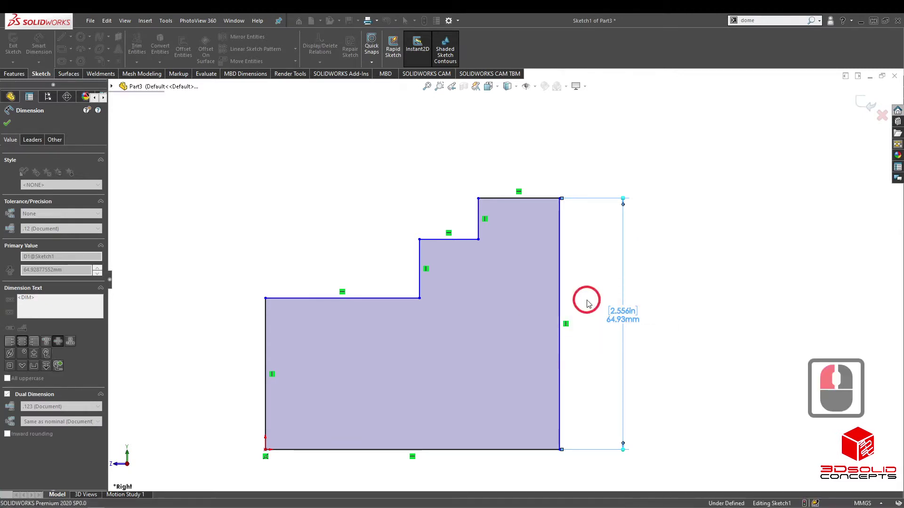
left_click(675, 273)
left_click(622, 315)
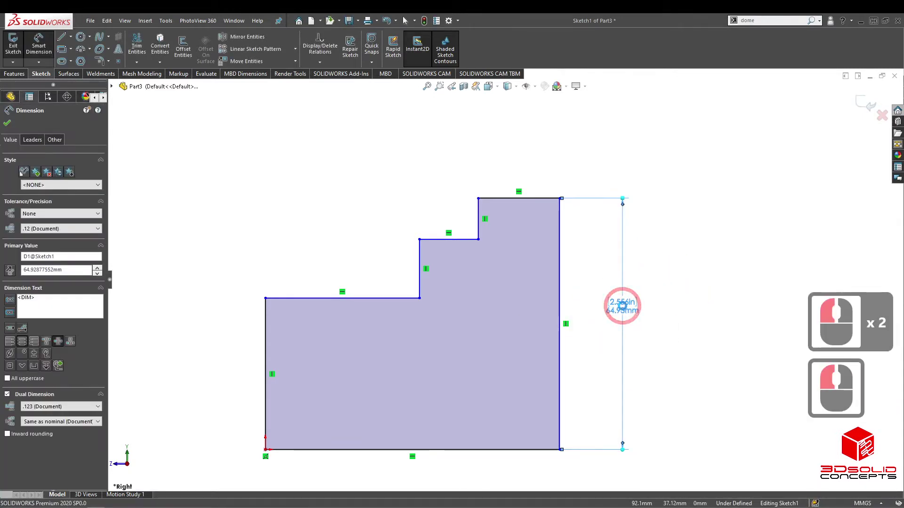
key("Delete")
- Exit the profile sketch and add a global variable named A in the equation manager
left_click(866, 105)
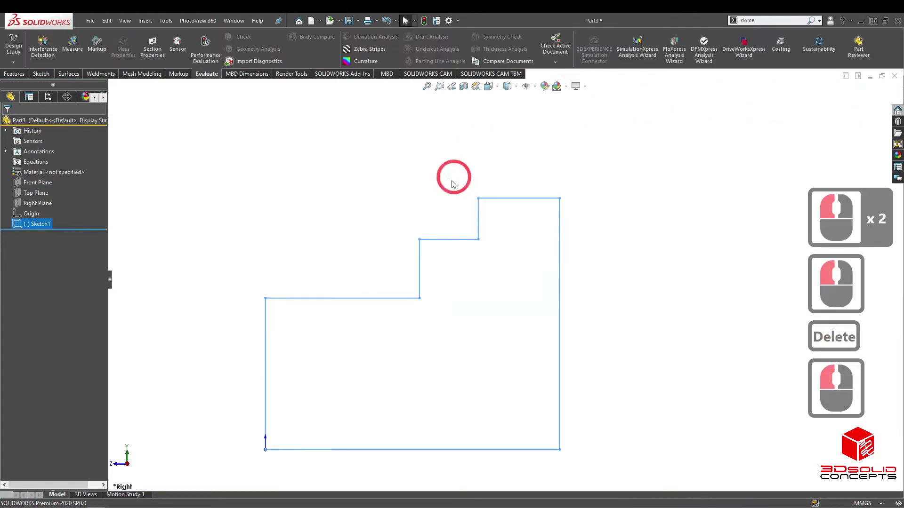
left_click(131, 182)
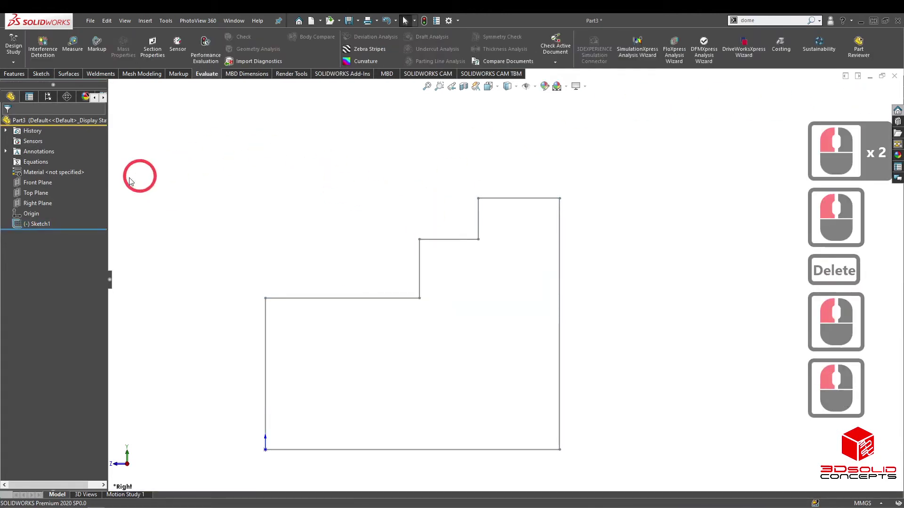
right_click(32, 163)
left_click(56, 170)
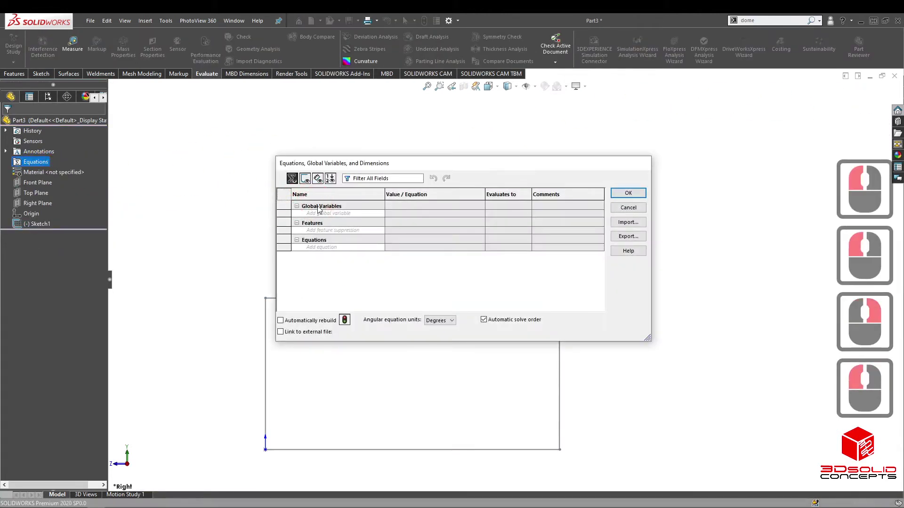
left_click(317, 212)
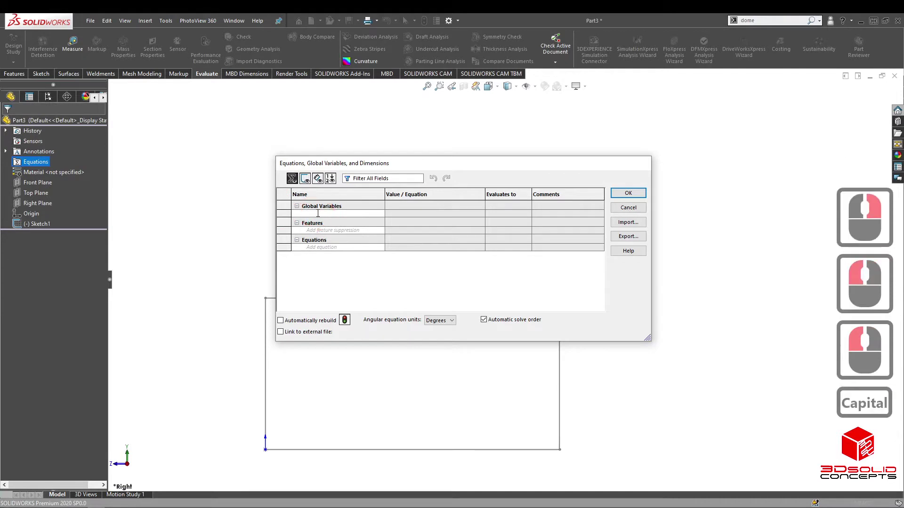
type("A")
key("Return")
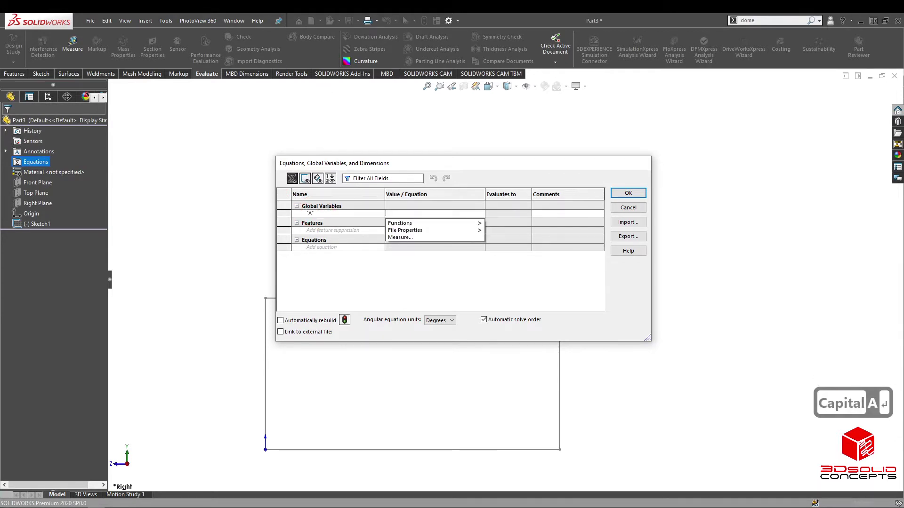
- Check the given values in the CSWA drawing PDF and set global variable A to 110
left_click_drag(0, 98, 178, 86)
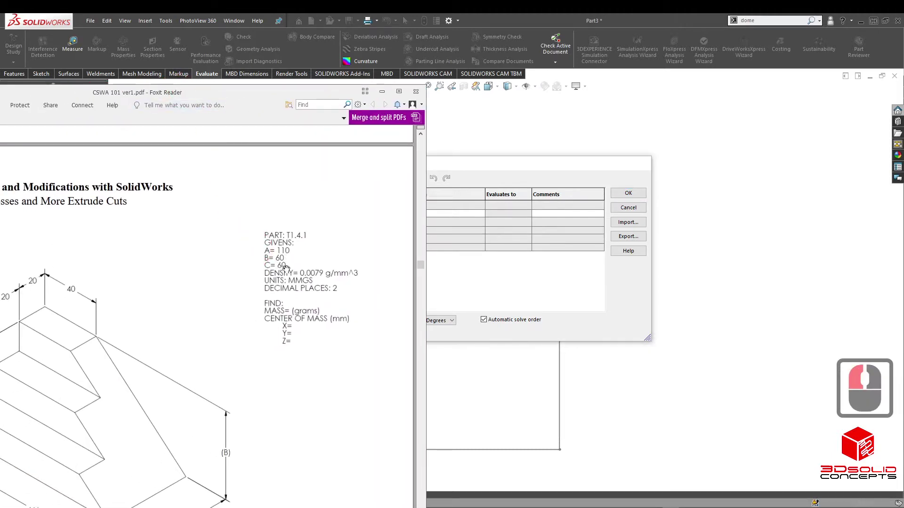
left_click_drag(277, 99, 0, 99)
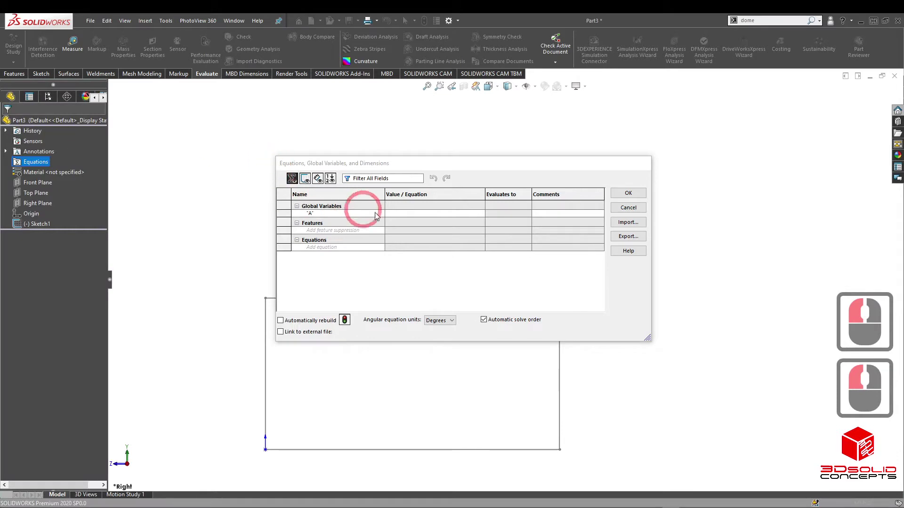
left_click(398, 212)
type("110")
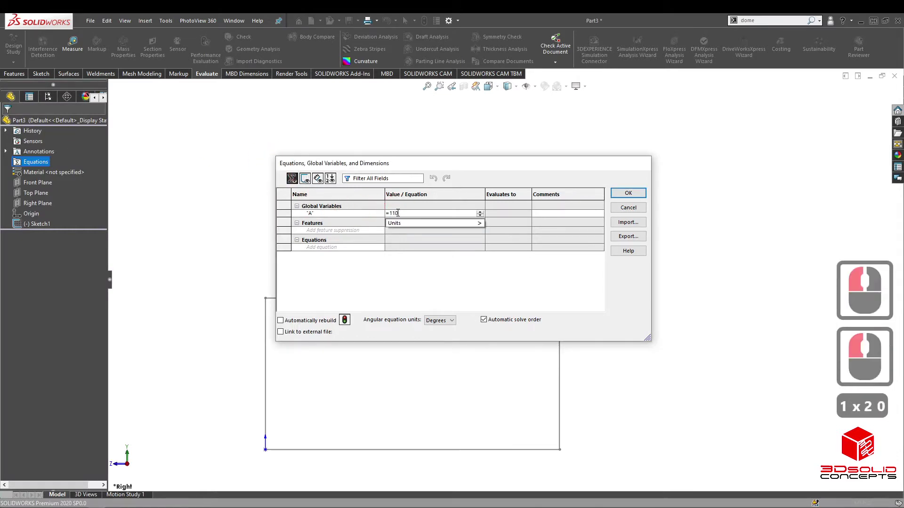
key("Return")
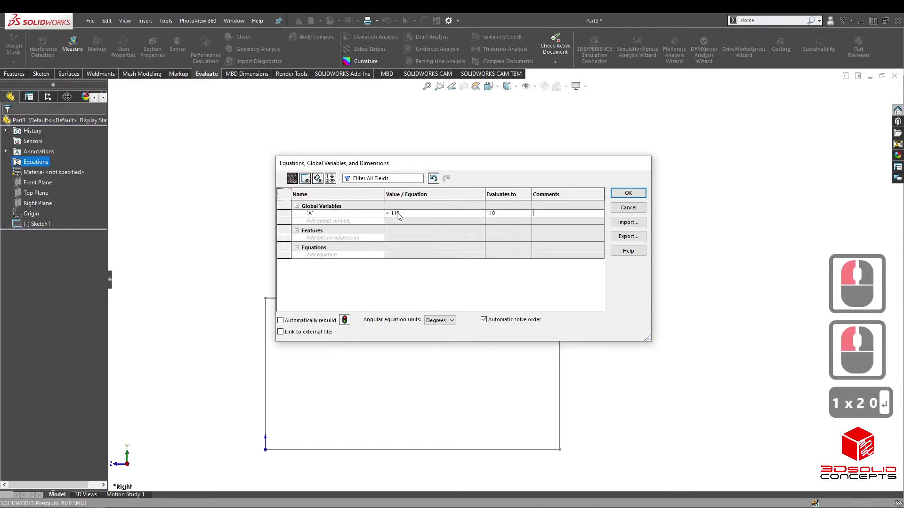
- Add a global variable B with the value 60
double_click(329, 221)
type("B")
key("Return")
type("60")
key("Return")
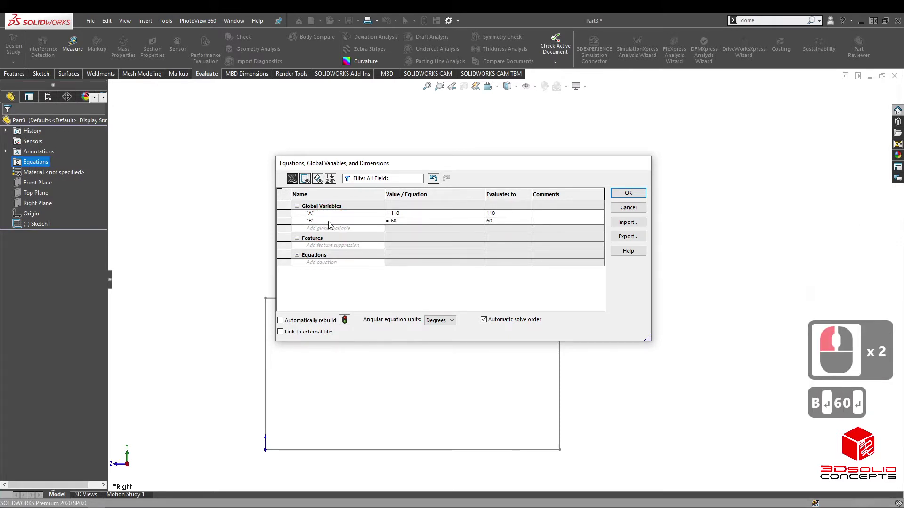
- Add a global variable C with the value 60 and accept the equations table
left_click(335, 228)
type("C")
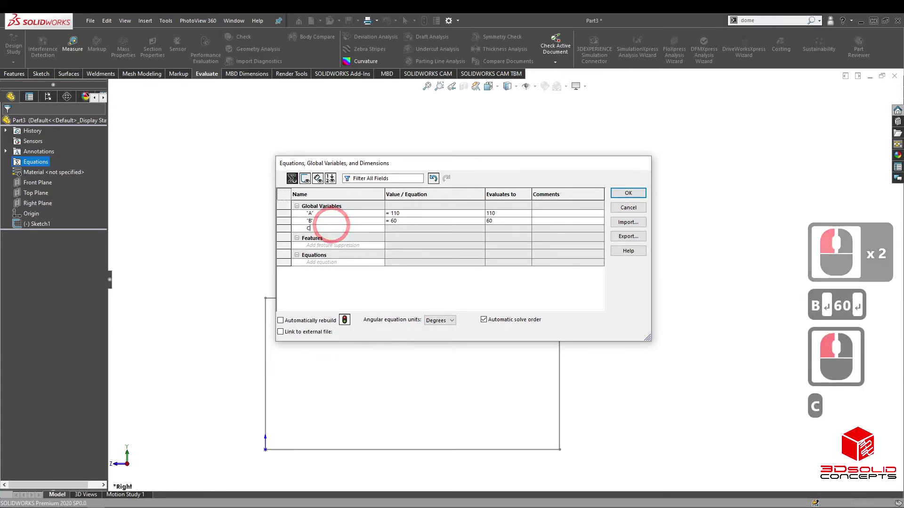
key("Return")
type("60")
key("Return")
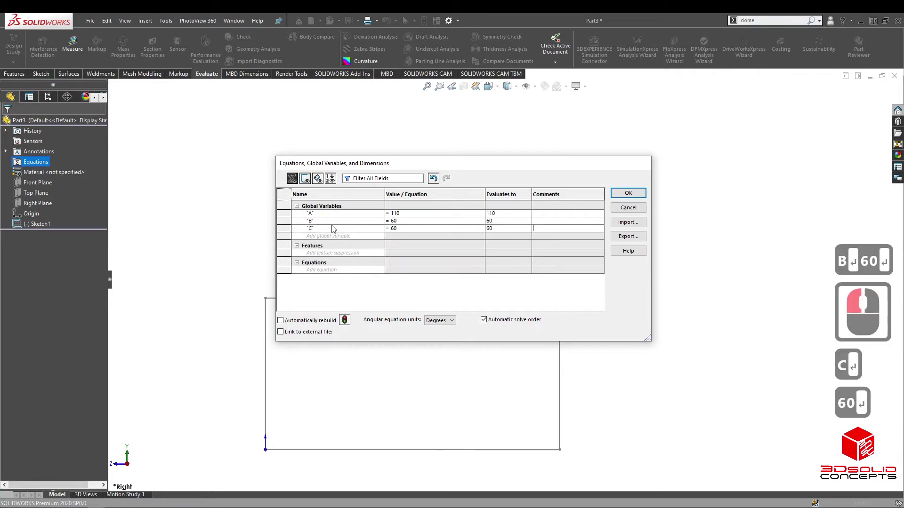
left_click(629, 193)
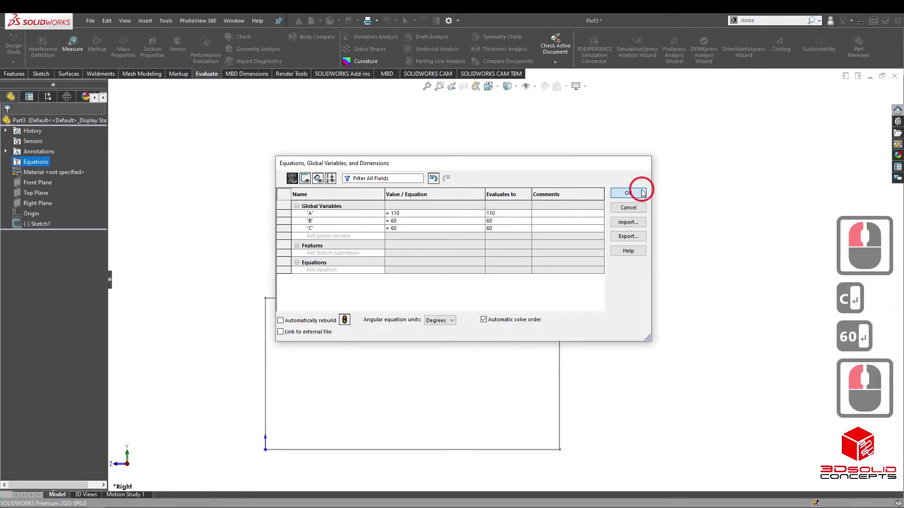
- Reopen the profile sketch and dimension its tall vertical edge, linking the value to global variable B
left_click(559, 251)
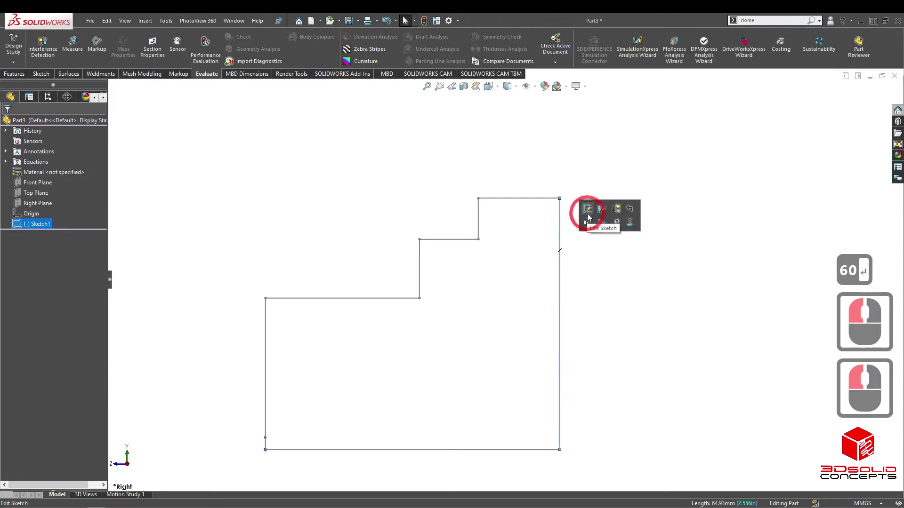
left_click(587, 210)
left_click(629, 225)
left_click(699, 260)
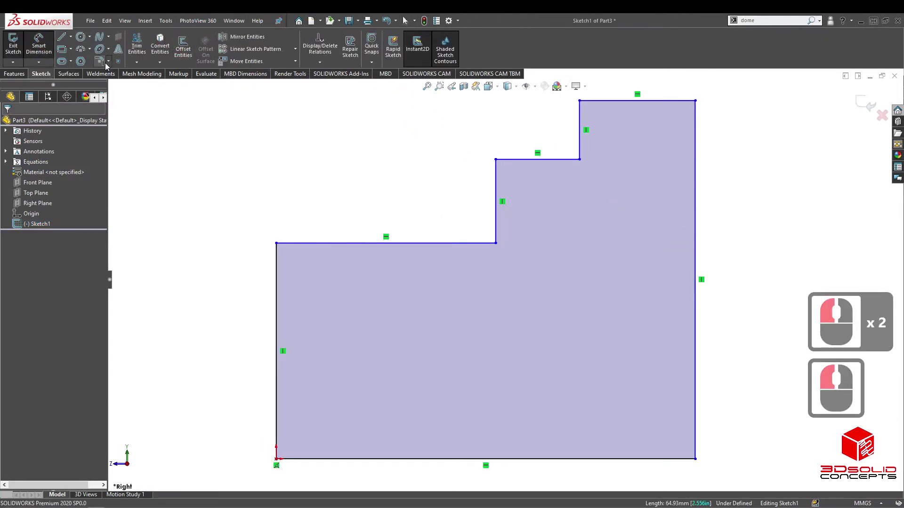
left_click(696, 258)
left_click(786, 275)
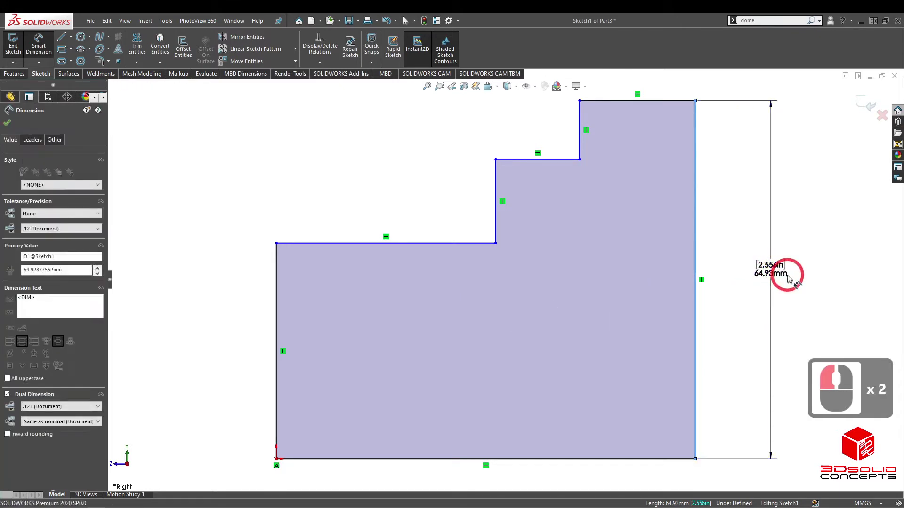
type("=B")
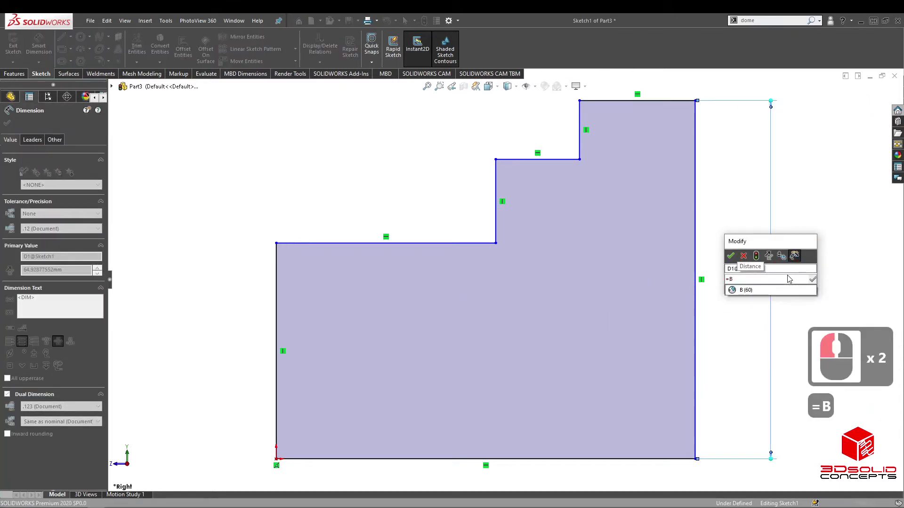
left_click(748, 291)
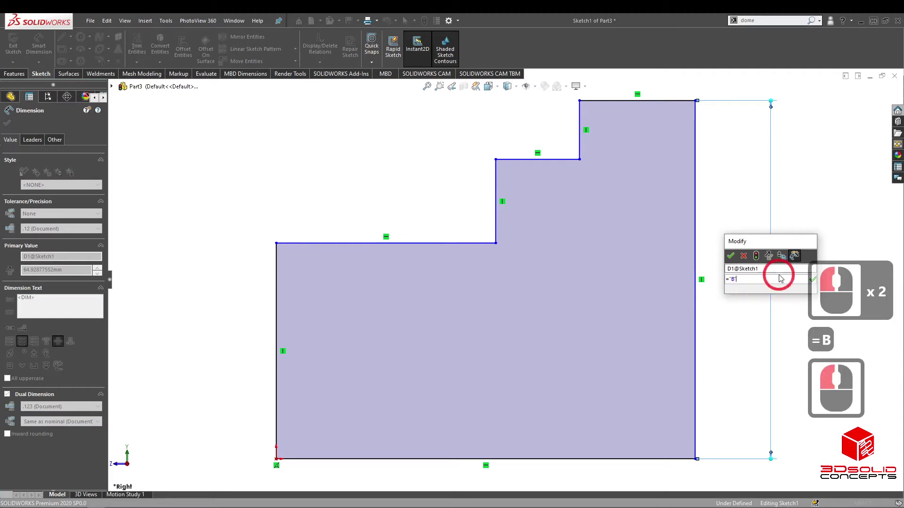
left_click(730, 256)
- Dimension the profile's bottom edge and link its value to global variable C
scroll(535, 383, "up", 4)
scroll(448, 357, "down", 2)
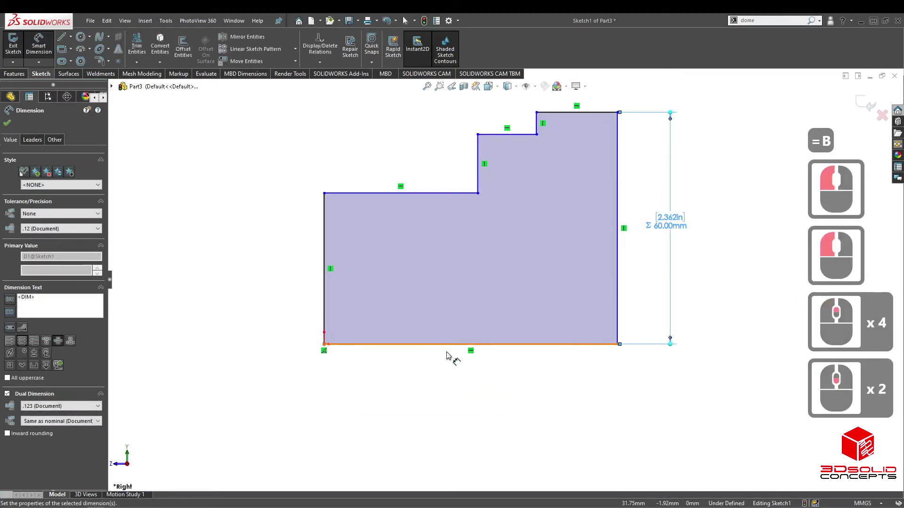
left_click(444, 346)
left_click(469, 379)
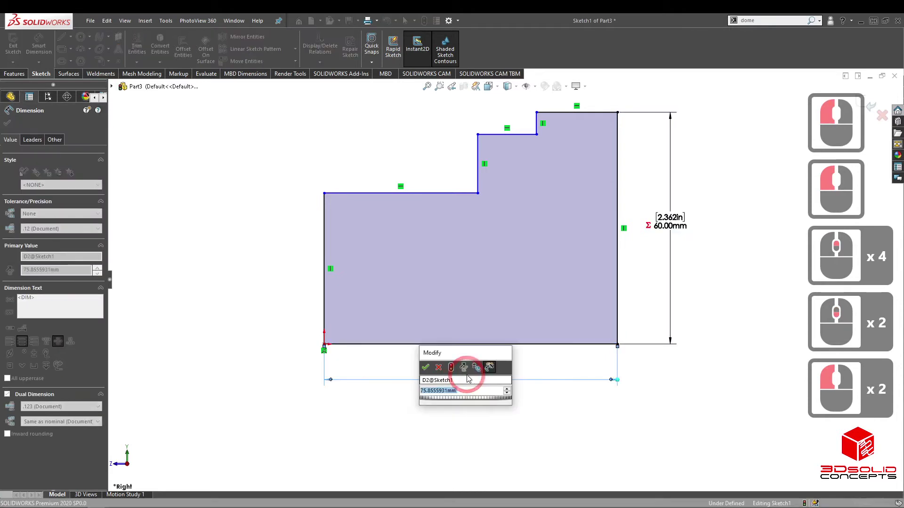
type("=")
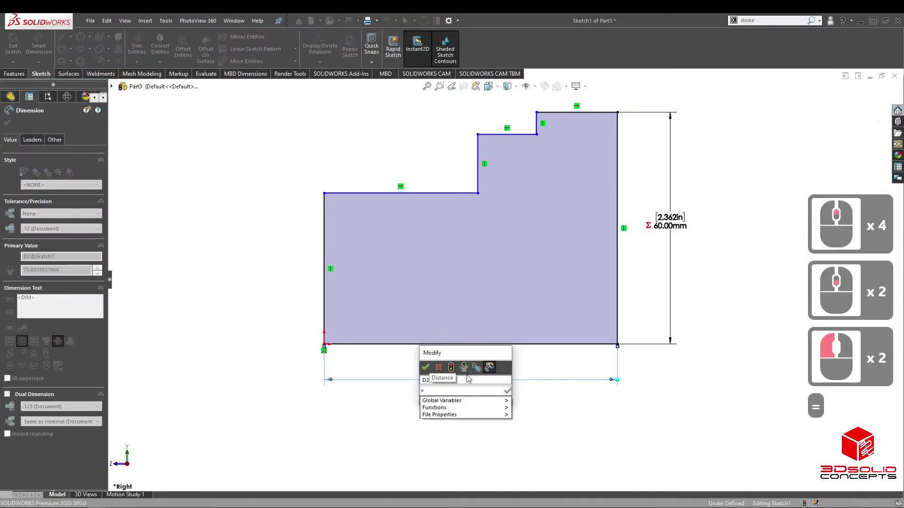
type("C")
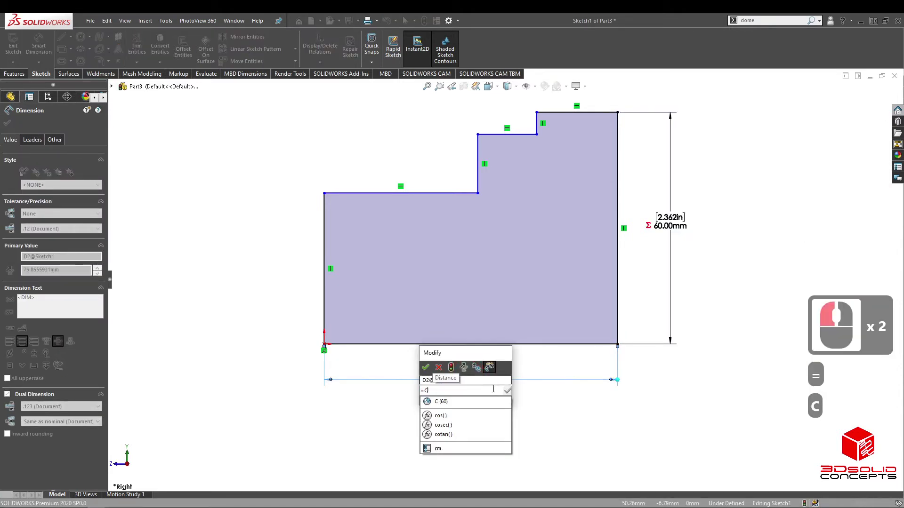
left_click(451, 402)
left_click(508, 391)
left_click(460, 417)
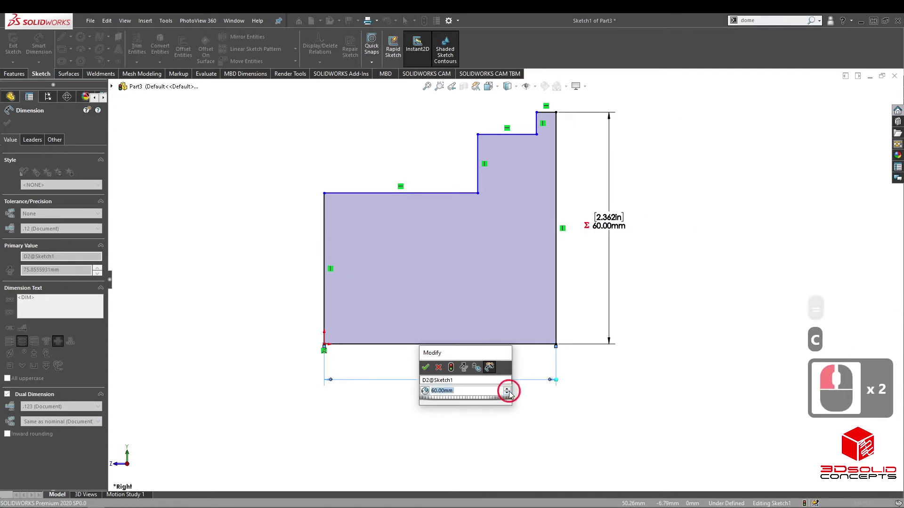
left_click(430, 367)
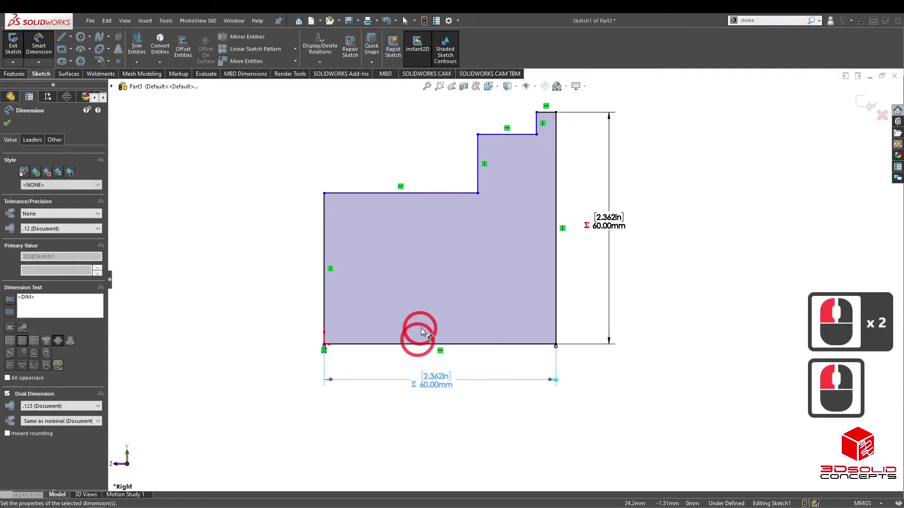
- Dimension the profile's short top edge and set its length to 20 mm
scroll(473, 278, "up", 3)
scroll(489, 233, "down", 3)
scroll(503, 202, "up", 2)
scroll(515, 169, "down", 4)
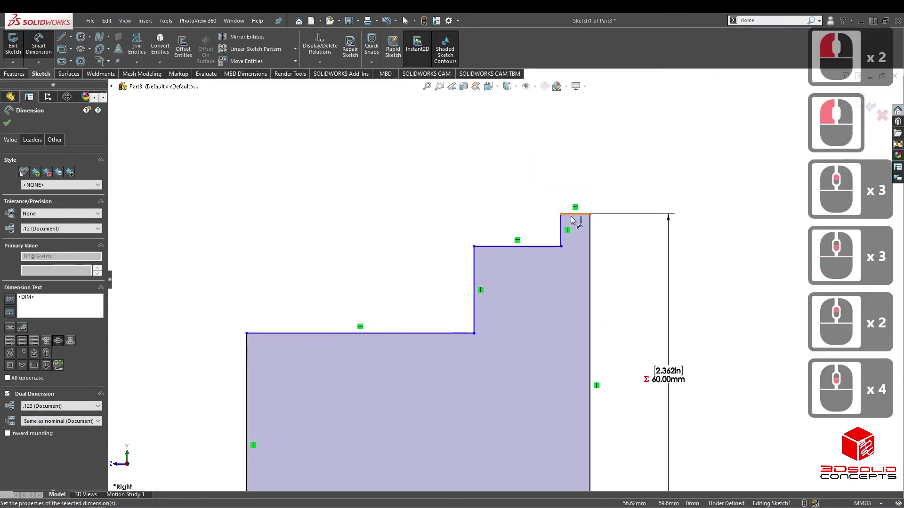
left_click(570, 216)
left_click(580, 163)
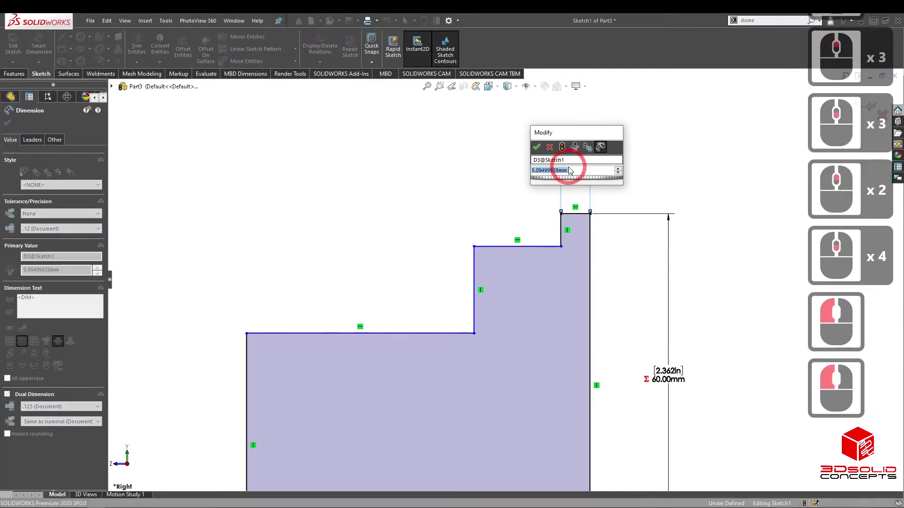
type("20")
key("Return")
left_click(671, 177)
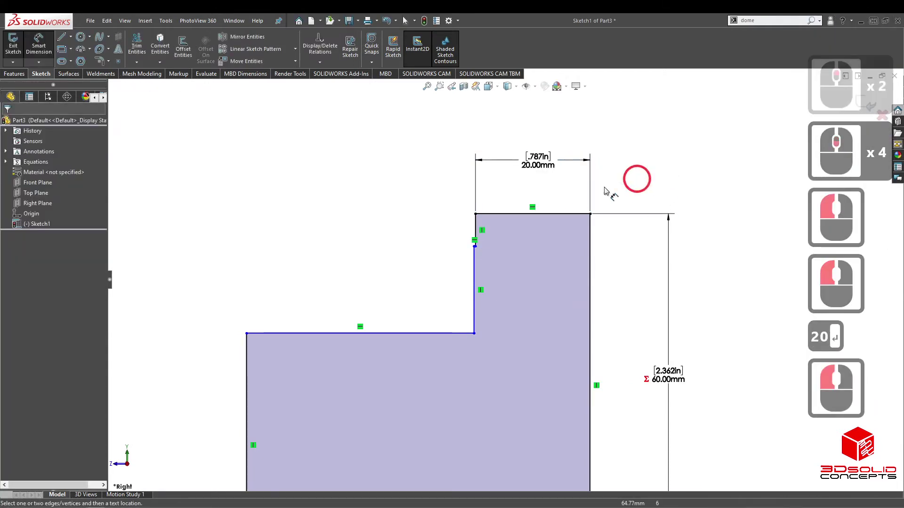
- Widen the profile's middle step by moving its free vertical edge outward, away from the top step
left_click(448, 220)
scroll(471, 273, "down", 5)
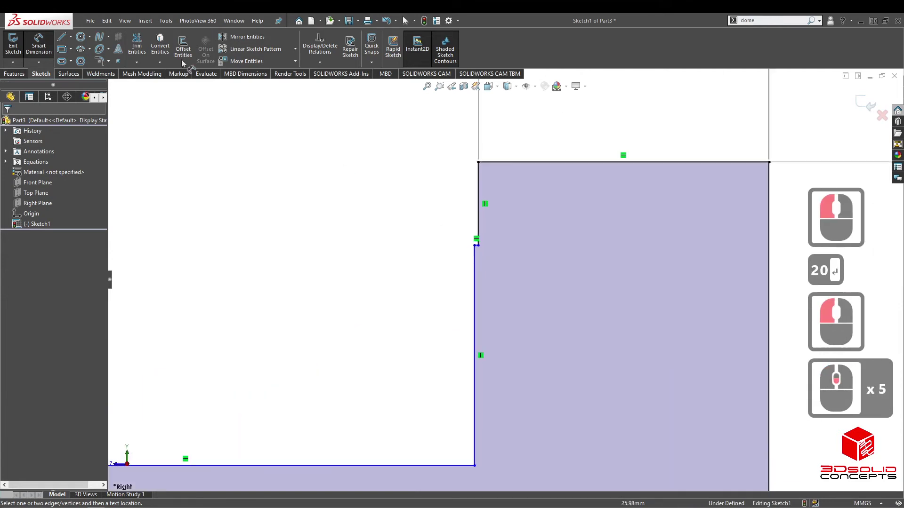
left_click(45, 46)
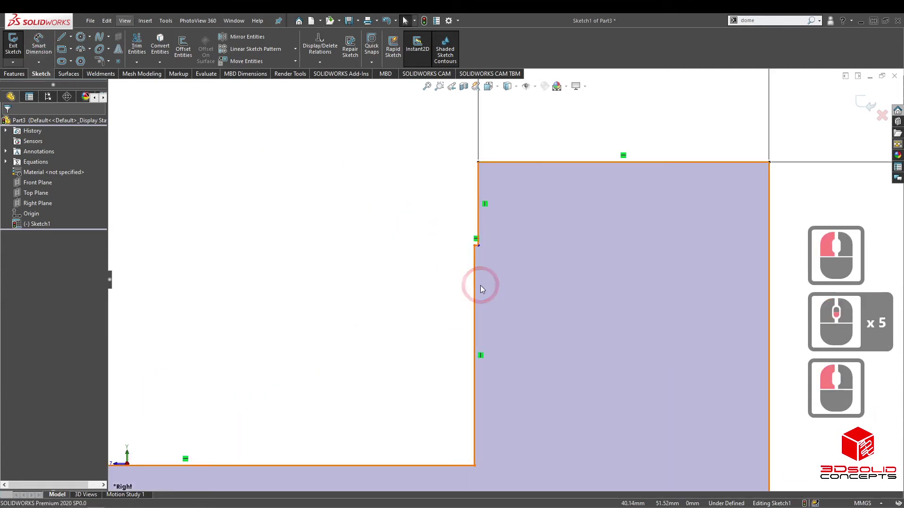
left_click_drag(474, 286, 332, 282)
scroll(502, 295, "up", 6)
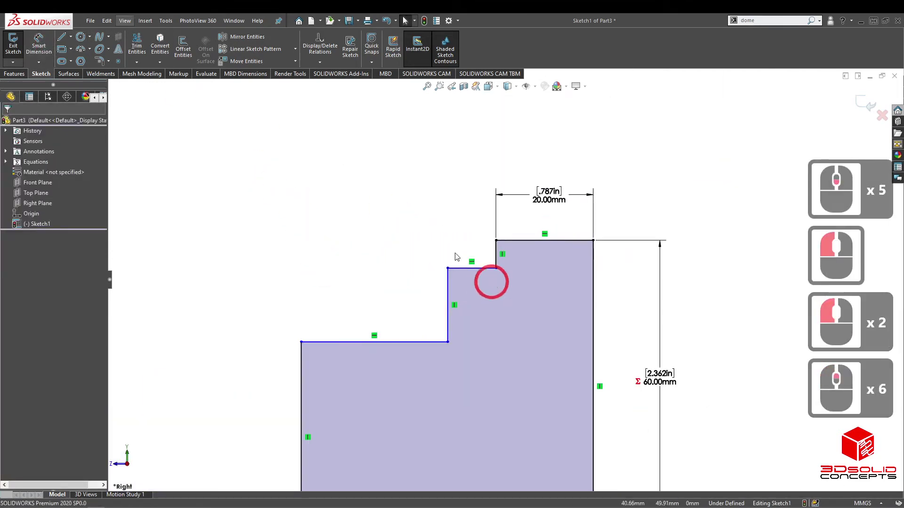
- Dimension the horizontal distance between the middle step's two vertical edges as 20 mm
left_click(52, 49)
left_click(448, 283)
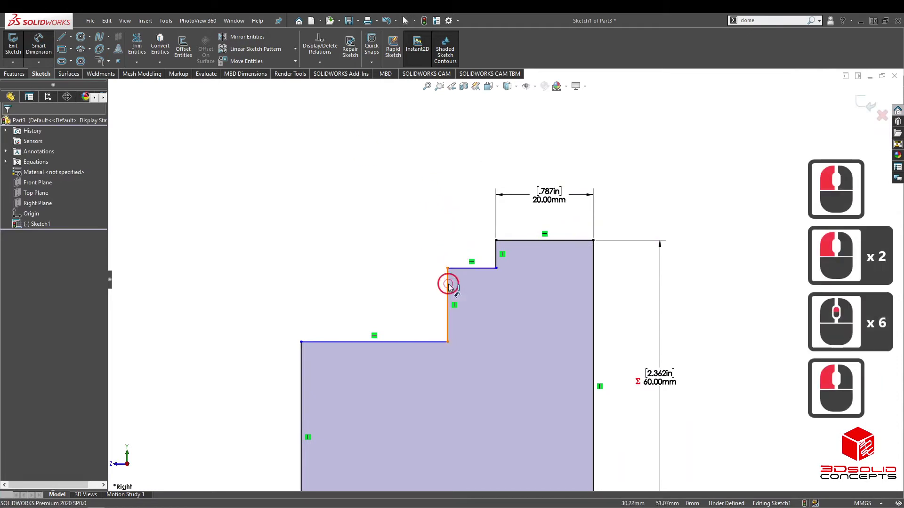
left_click(497, 249)
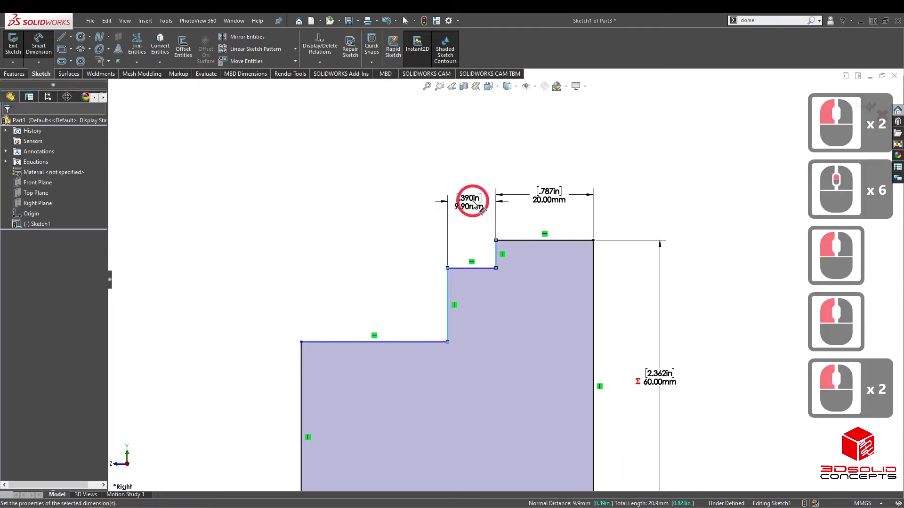
left_click(470, 205)
type("20")
key("Return")
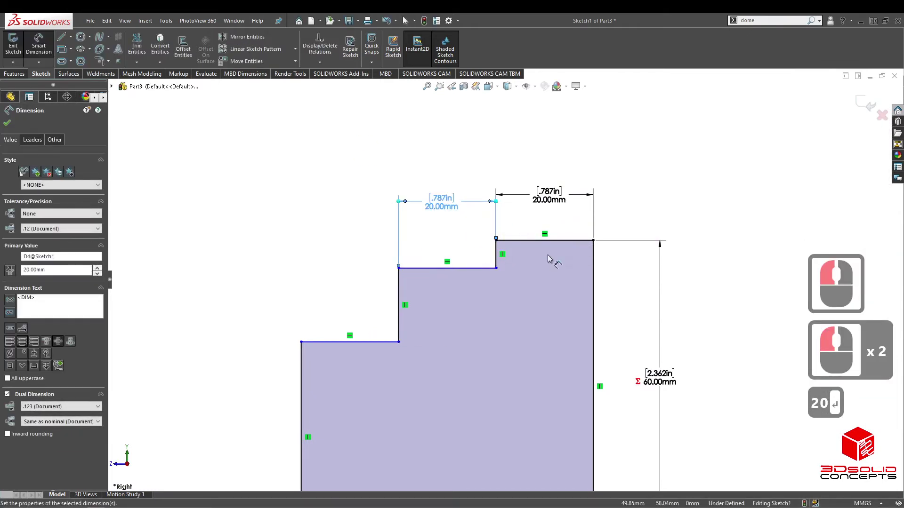
- Dimension the vertical distance from the profile's top edge to the middle step's horizontal edge as 20 mm
left_click(518, 240)
left_click(473, 267)
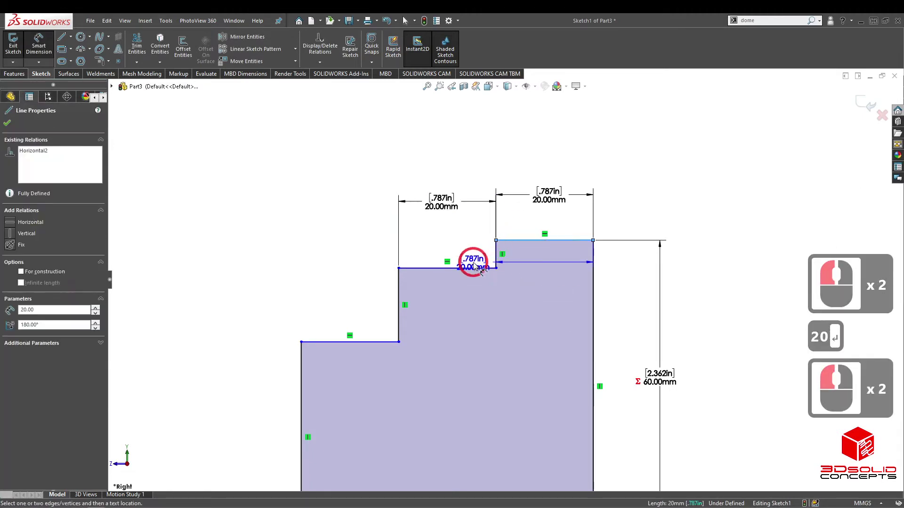
left_click(288, 253)
left_click(299, 249)
type("20")
key("Return")
left_click(409, 382)
scroll(409, 382, "up", 2)
scroll(432, 259, "down", 5)
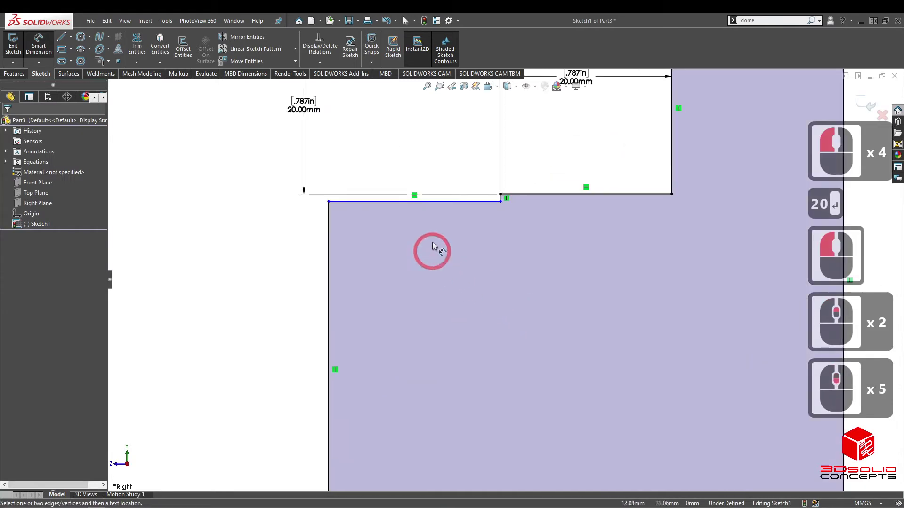
left_click(389, 203)
left_click(395, 254)
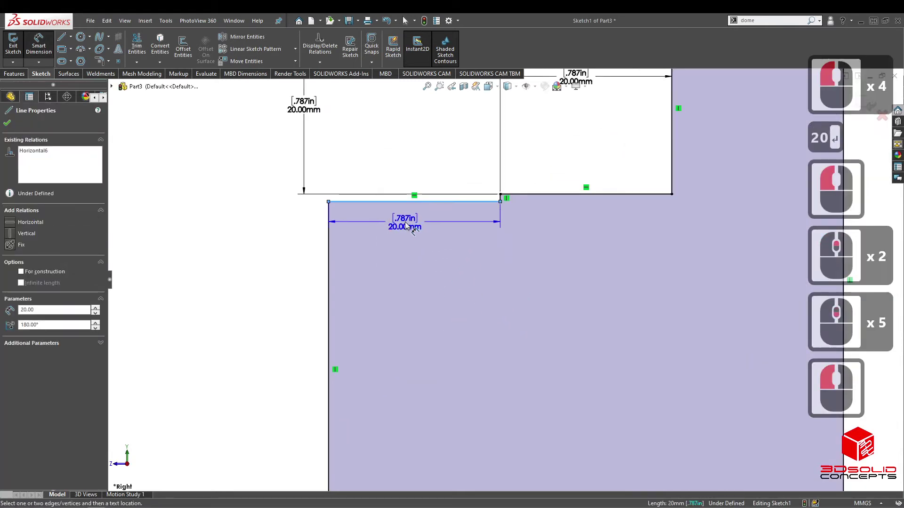
key("Escape")
key("Escape")
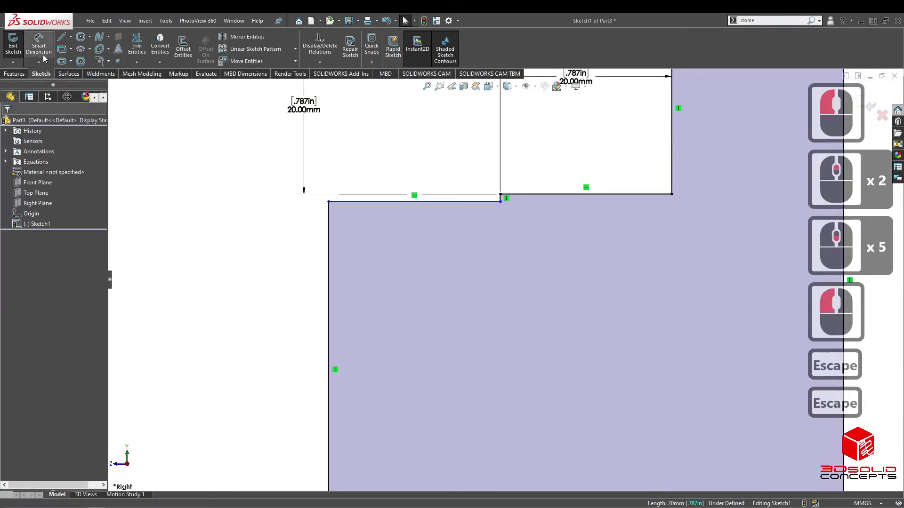
left_click(343, 202)
left_click(348, 233)
key("Escape")
key("Escape")
- Move the lowest step's horizontal edge downward and dimension its vertical distance from the profile's top edge as 40 mm
left_click_drag(371, 205, 373, 254)
left_click(284, 216)
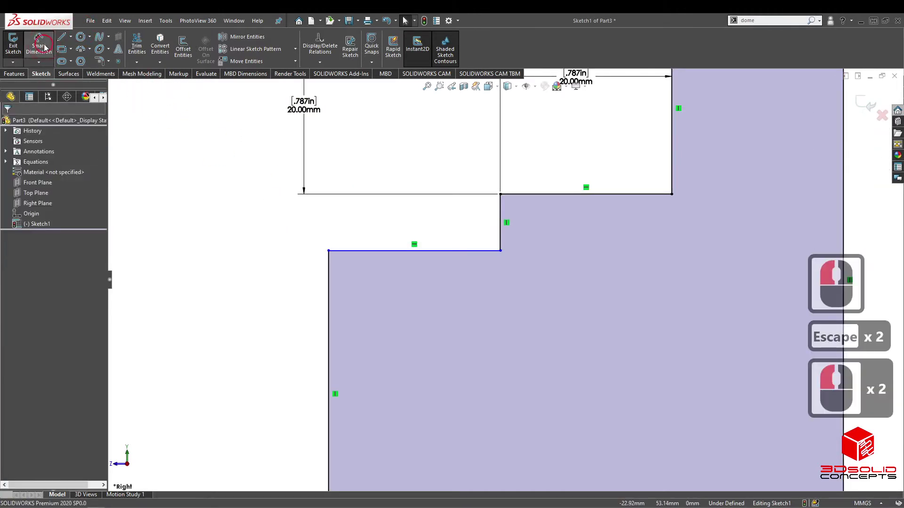
left_click(45, 48)
scroll(565, 183, "up", 1)
scroll(564, 182, "up", 2)
left_click(617, 128)
left_click(416, 285)
left_click(290, 217)
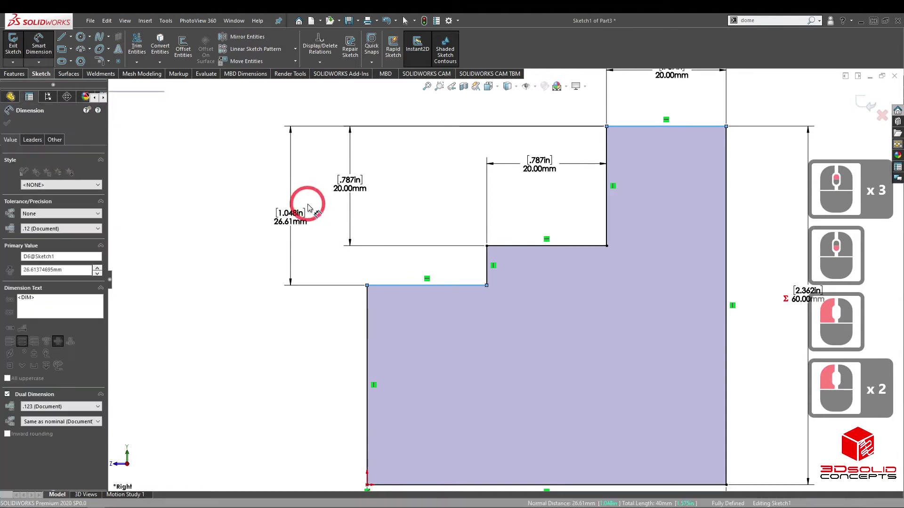
type("40")
key("Return")
key("Escape")
scroll(545, 303, "up", 6)
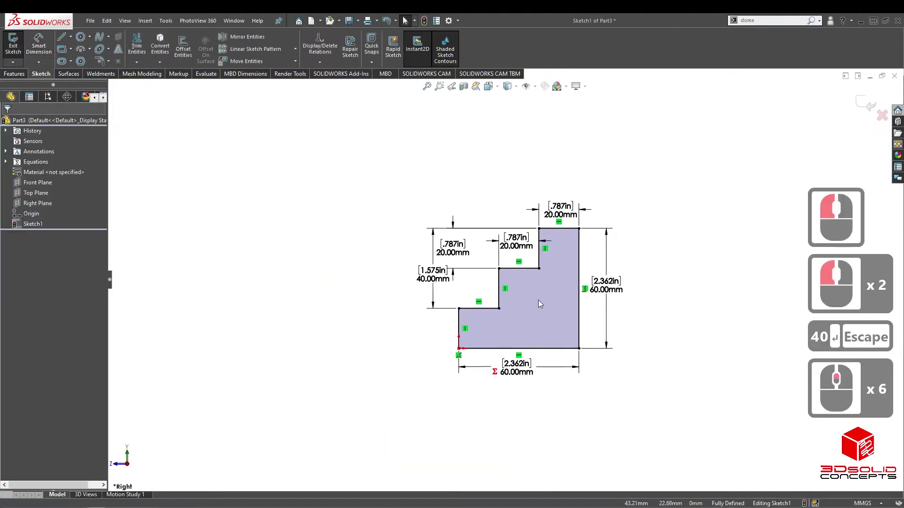
scroll(530, 286, "down", 2)
- Consult the exercise drawing and extrude the stepped profile as a blind boss with its depth linked to global variable A
left_click_drag(0, 113, 500, 42)
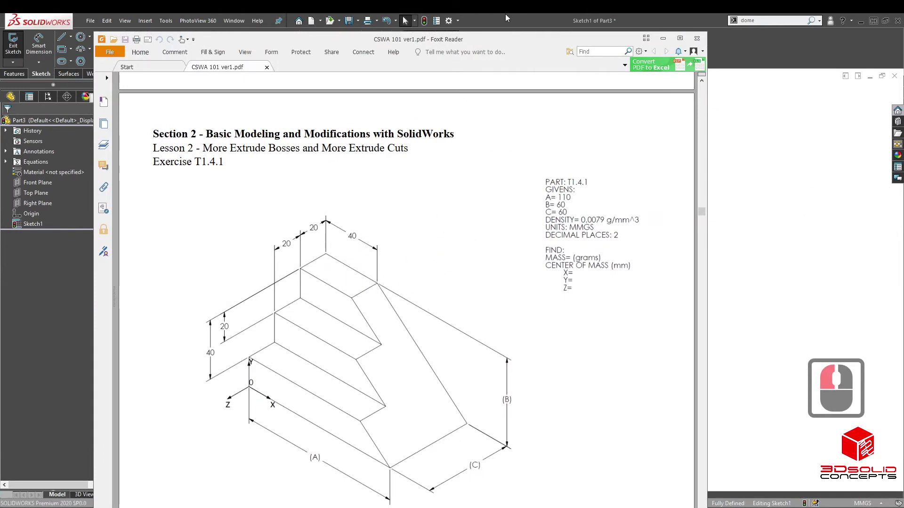
left_click_drag(510, 41, 0, 52)
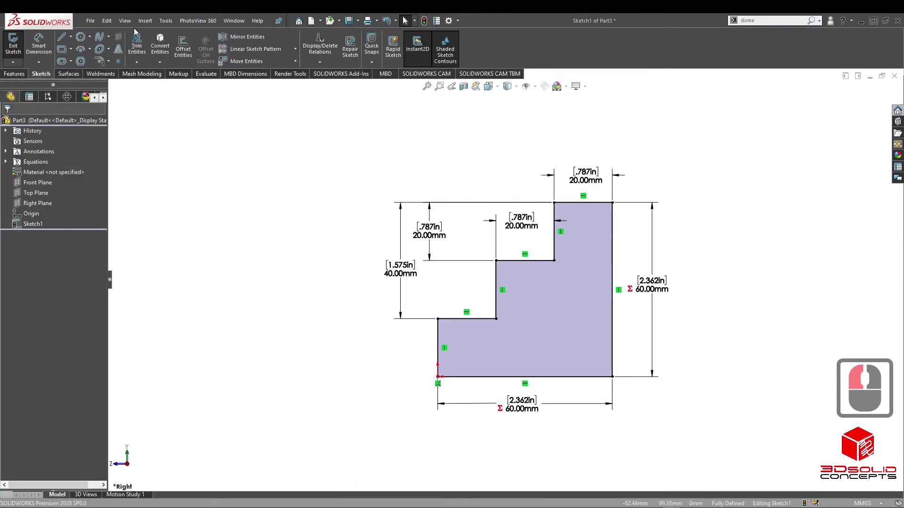
left_click(24, 74)
left_click(17, 47)
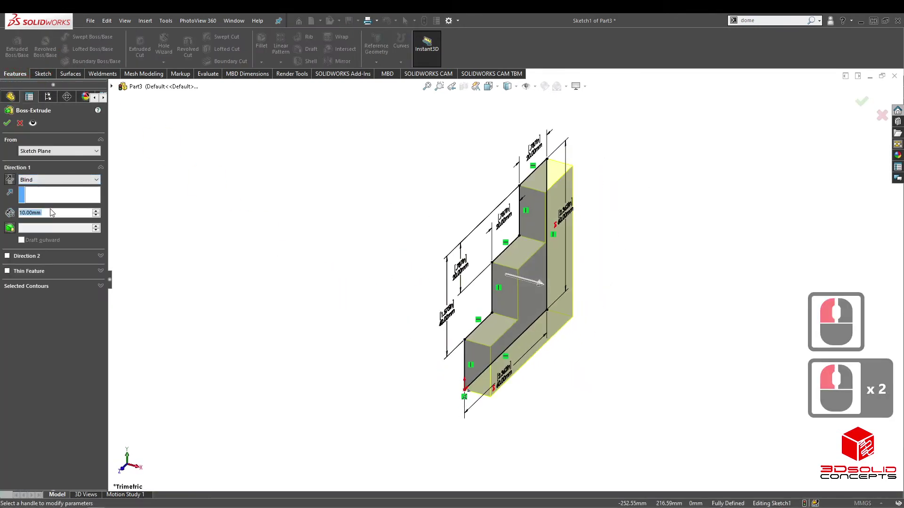
type("=A")
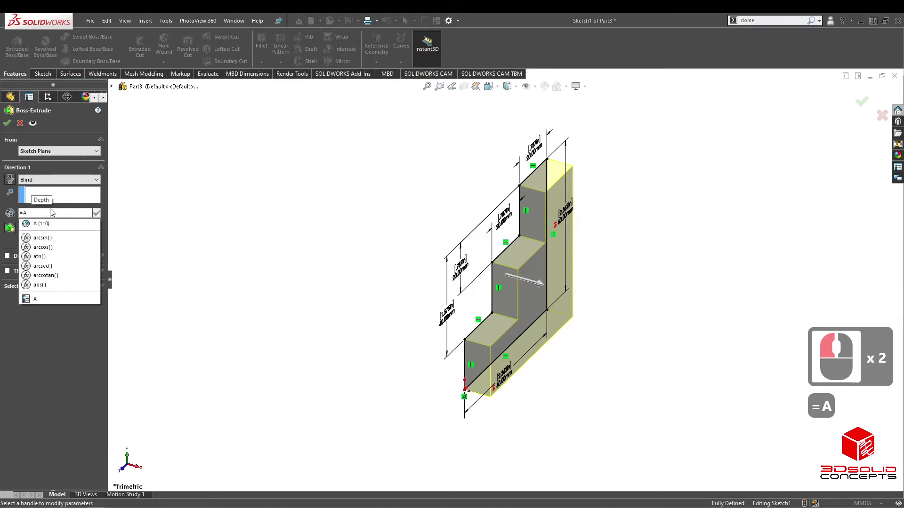
left_click(49, 224)
scroll(580, 309, "up", 4)
scroll(579, 308, "down", 3)
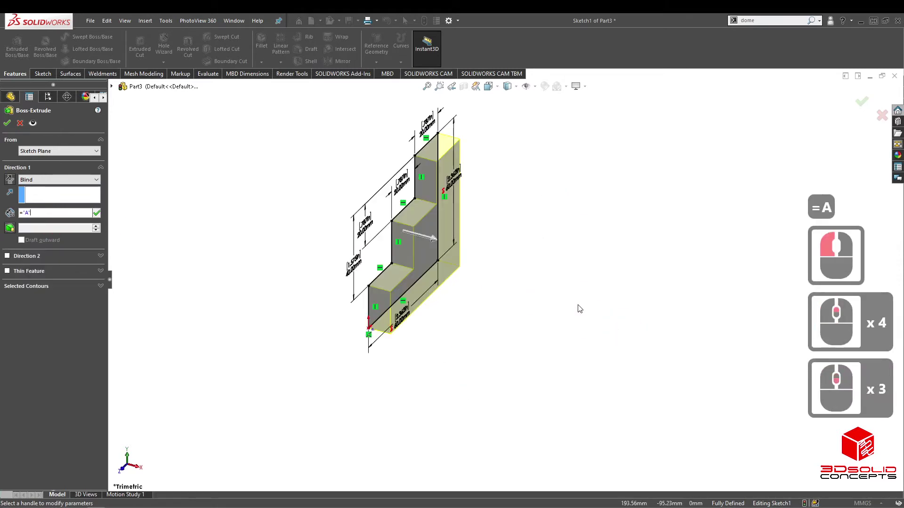
left_click(96, 214)
left_click(7, 123)
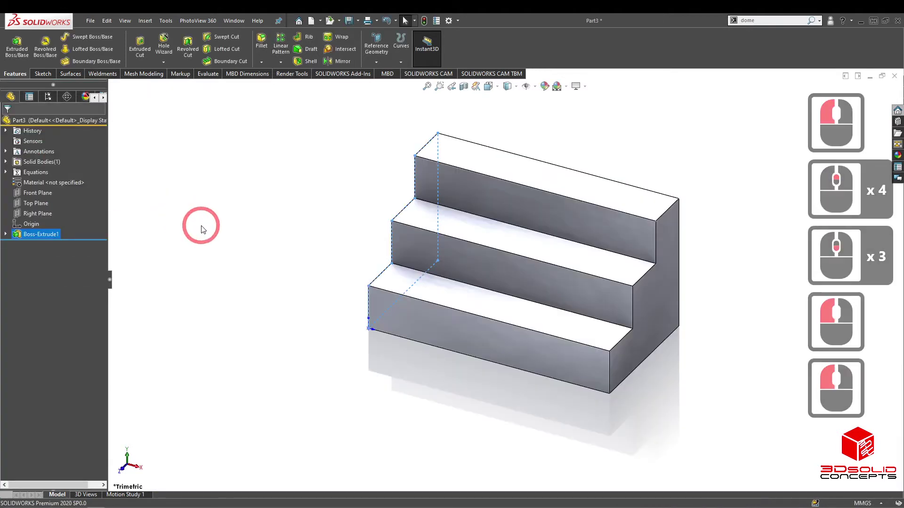
- Start a new sketch on the Front Plane
scroll(589, 282, "up", 3)
scroll(370, 190, "down", 4)
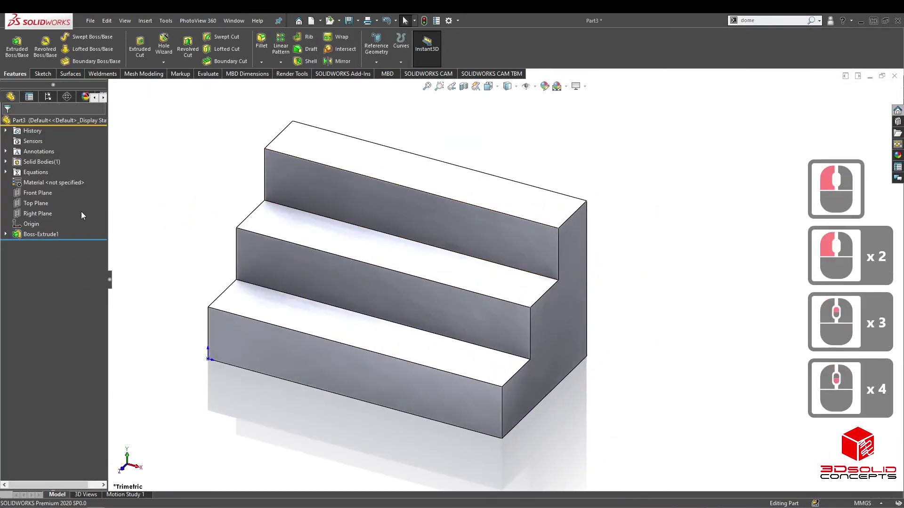
left_click(42, 192)
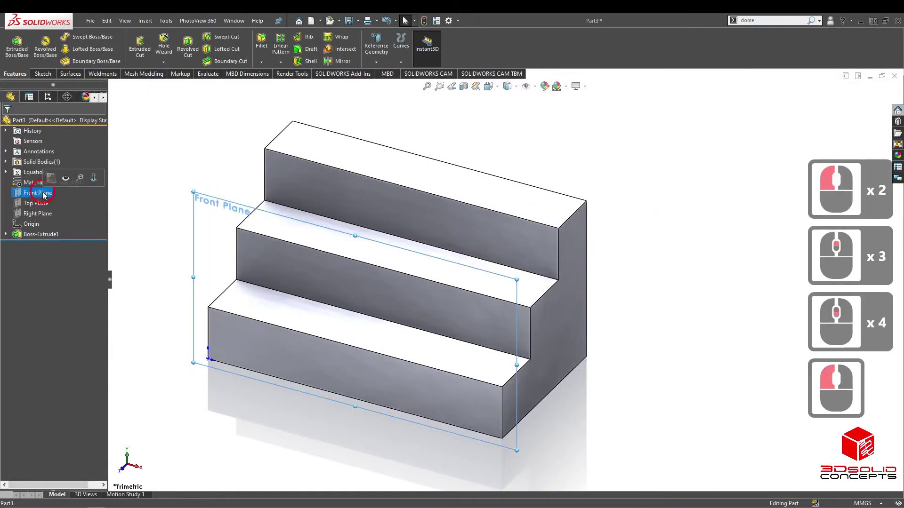
left_click(50, 178)
scroll(396, 272, "down", 4)
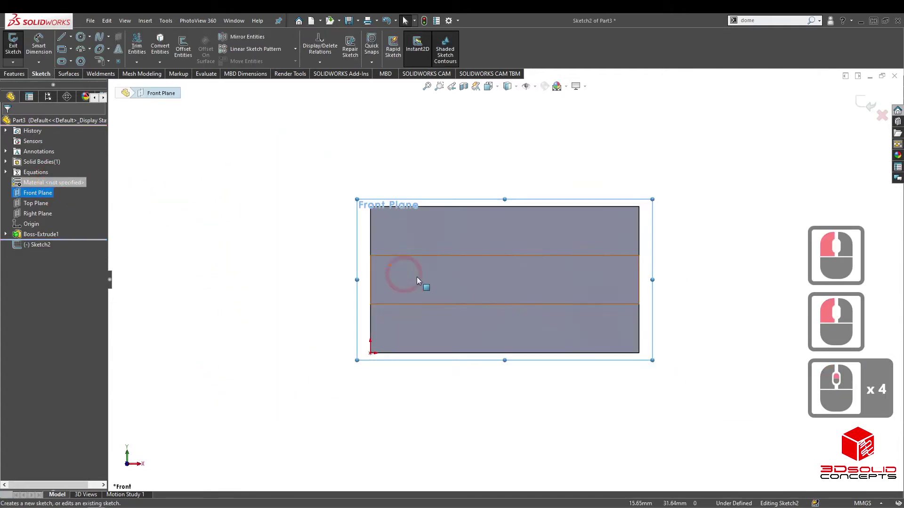
scroll(508, 278, "up", 2)
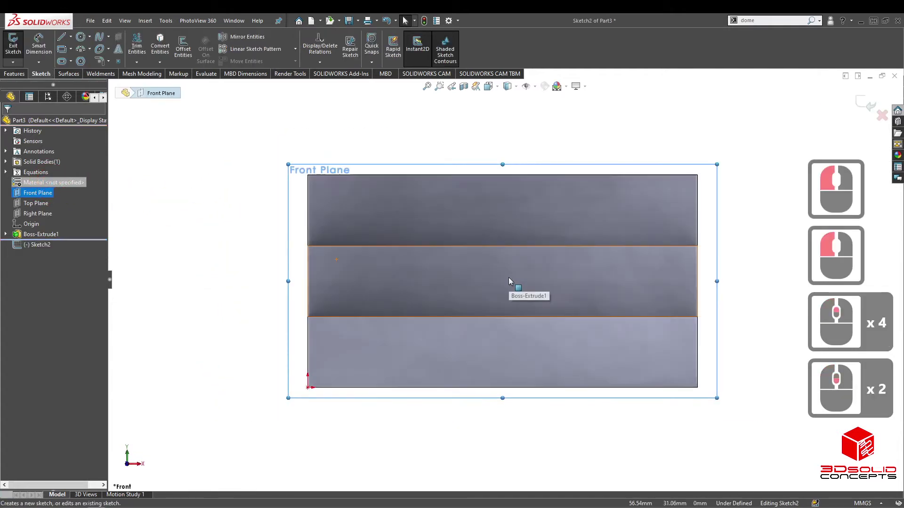
- Sketch a closed triangle from the part's lower right corner to its top edge, about 46 mm along to the upper right corner, and back
left_click(63, 37)
left_click(697, 387)
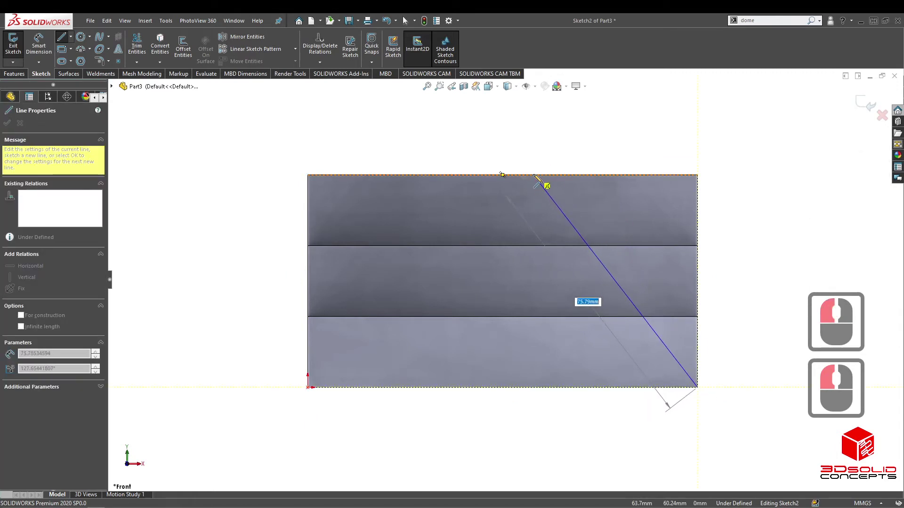
left_click(533, 174)
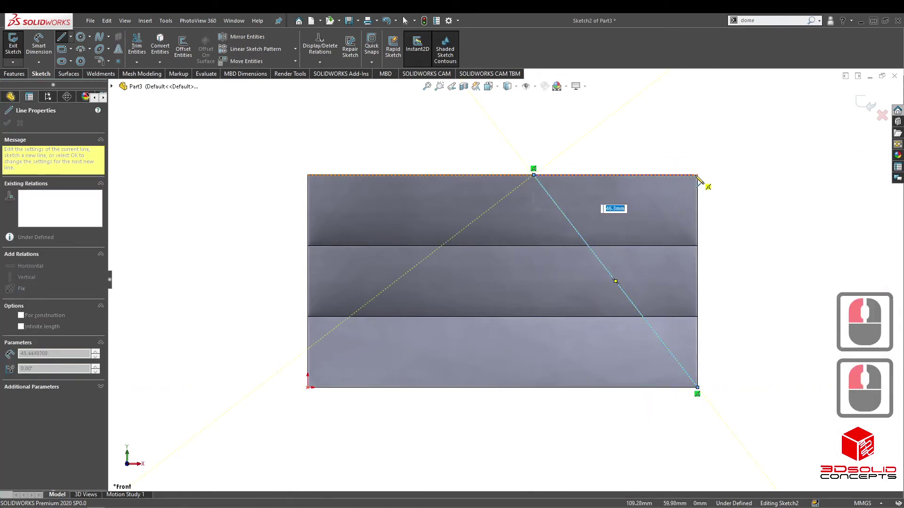
left_click(697, 174)
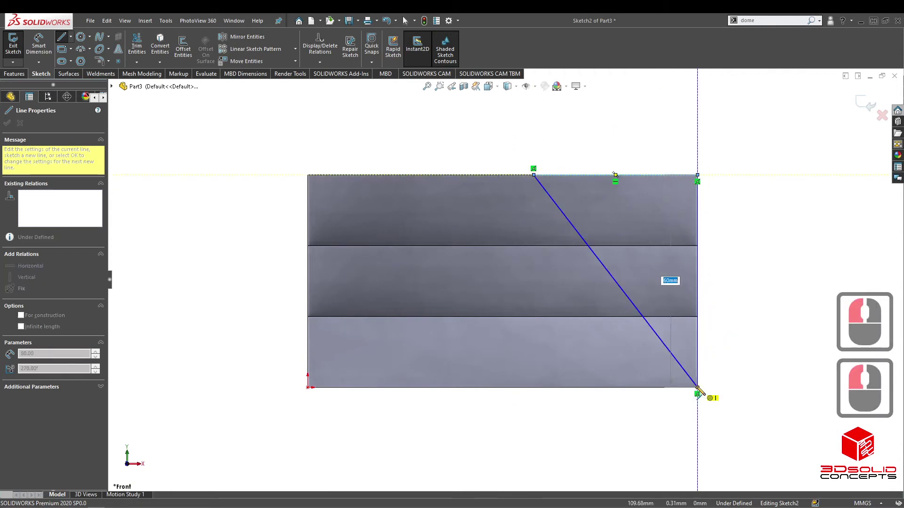
left_click(697, 387)
left_click(785, 317)
key("Escape")
key("Escape")
- Dimension the horizontal distance from the part's left edge to the triangle's upper left vertex as 40 mm
scroll(741, 259, "up", 5)
scroll(534, 282, "down", 4)
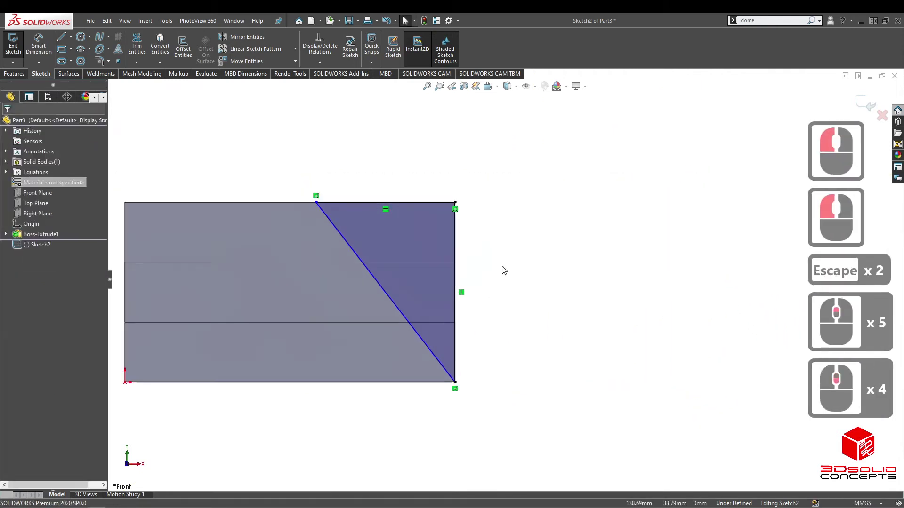
left_click(39, 37)
left_click(126, 214)
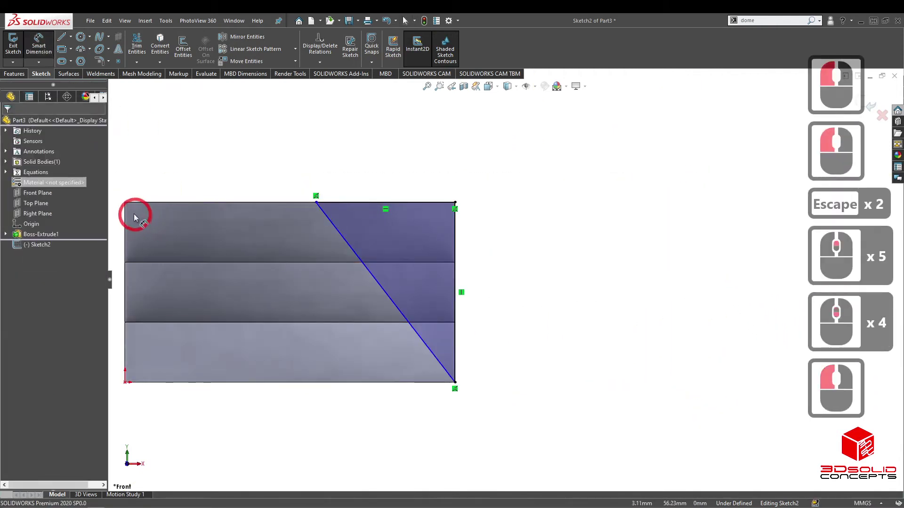
left_click(315, 202)
left_click(222, 166)
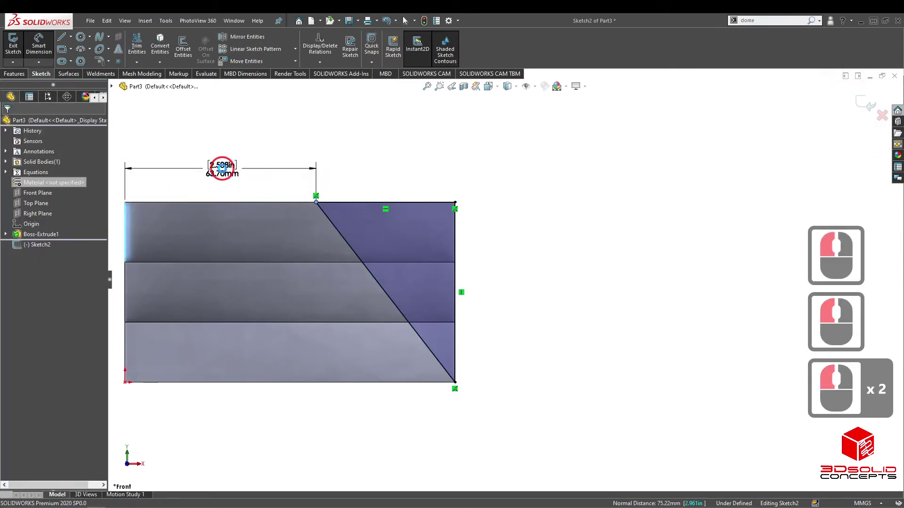
type("4")
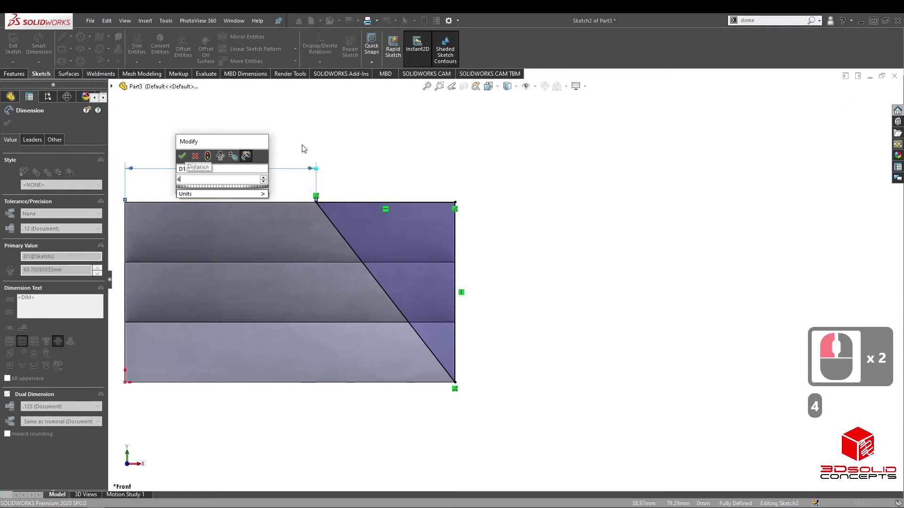
key("Return")
key("Escape")
- Cut the triangular sketch through the stepped body with an Extruded Cut set to Through All to form the sloped end
middle_click(424, 256)
middle_click(424, 256)
mouse_move(424, 256)
middle_mouse_down()
mouse_move(409, 251)
mouse_move(400, 278)
middle_mouse_up()
scroll(399, 278, "up", 2)
scroll(397, 278, "down", 3)
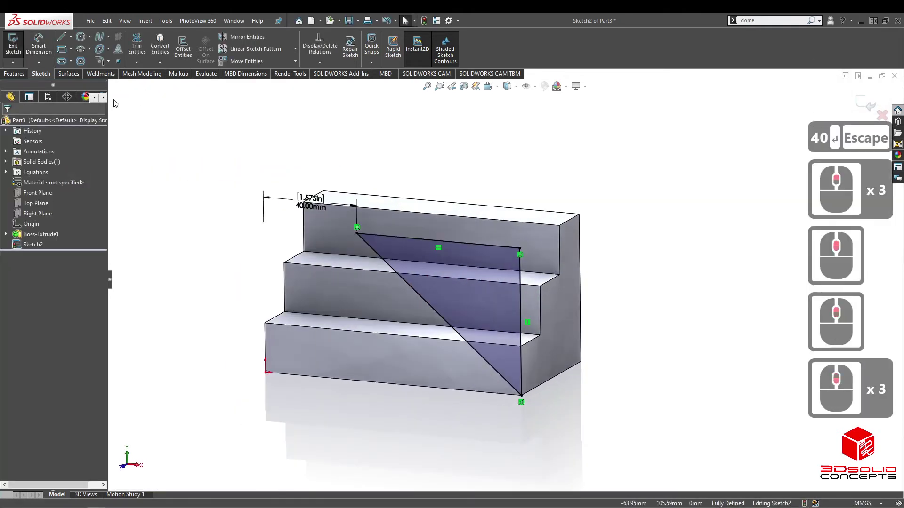
left_click(26, 74)
left_click(135, 51)
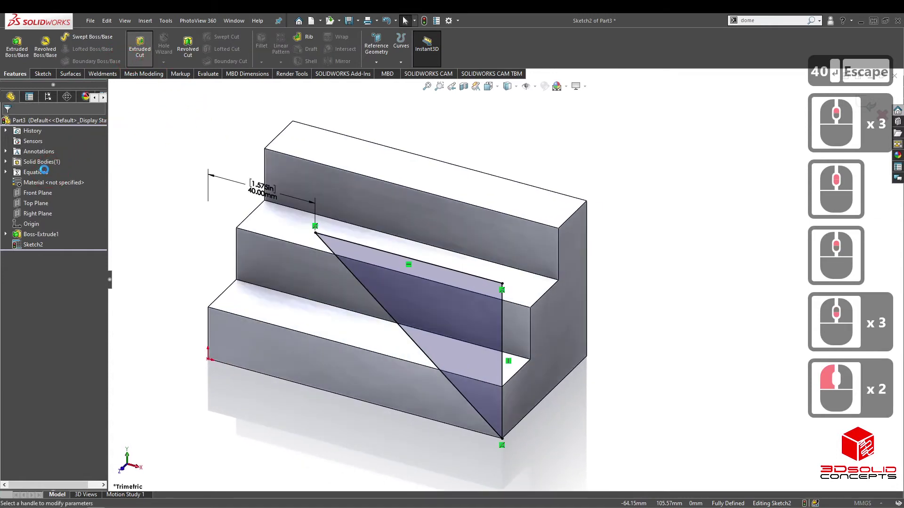
left_click(37, 180)
left_click(37, 195)
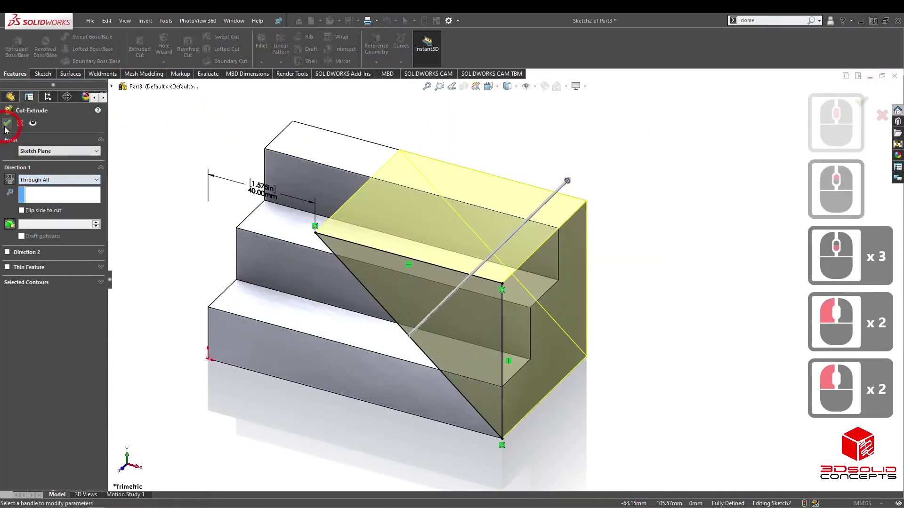
left_click(8, 123)
left_click(479, 142)
scroll(480, 259, "up", 2)
middle_click_drag(481, 262, 482, 281)
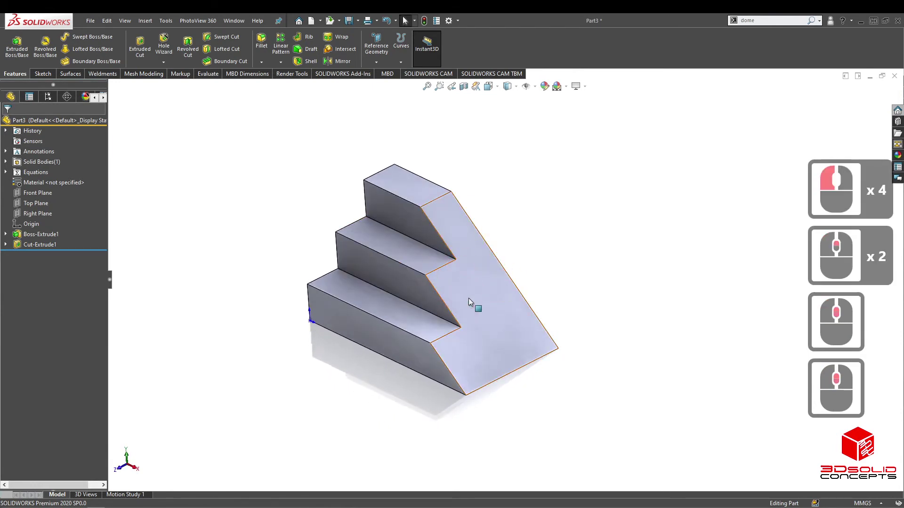
- Consult the exercise drawing for the required results and open the mass properties of the part
left_click_drag(0, 90, 433, 45)
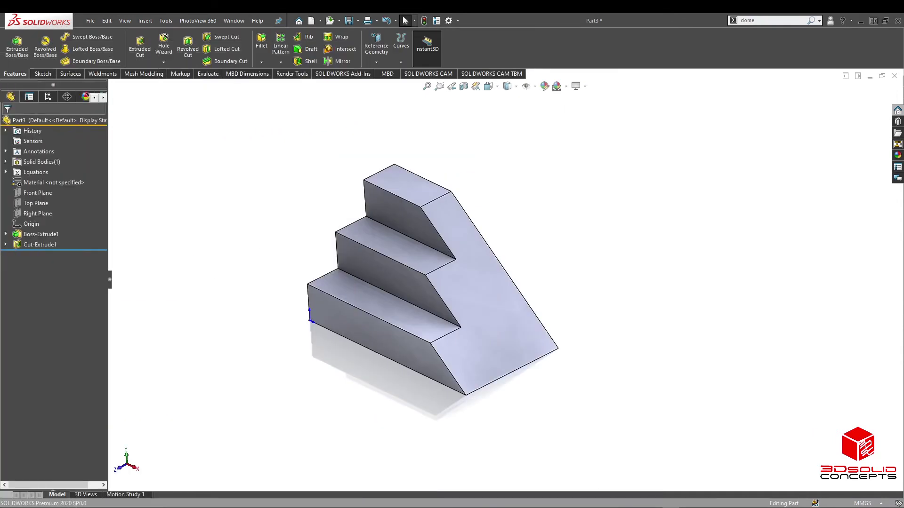
left_click(330, 293)
middle_click_drag(386, 288, 478, 288)
scroll(480, 265, "down", 2)
scroll(450, 284, "up", 3)
scroll(445, 282, "down", 2)
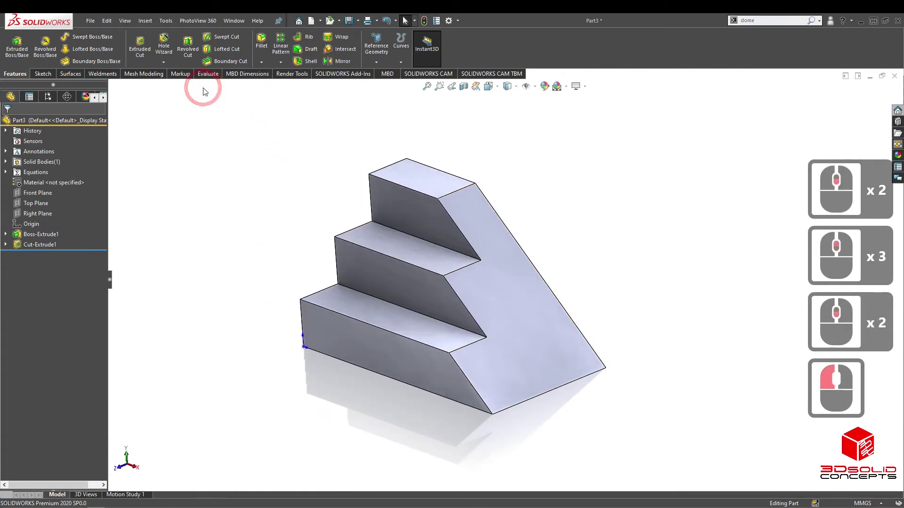
left_click(208, 74)
left_click(122, 50)
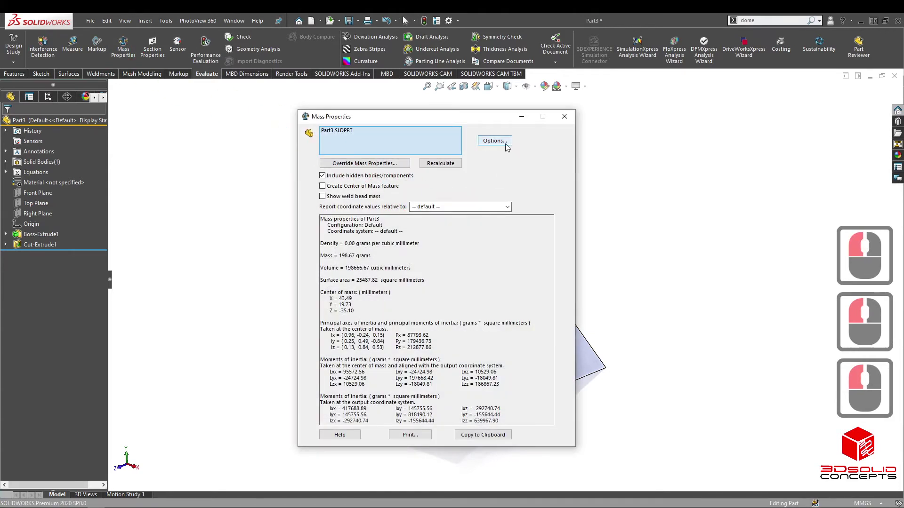
- Check the drawing's givens and set the mass property options to four decimal places
left_click(495, 140)
left_click(257, 242)
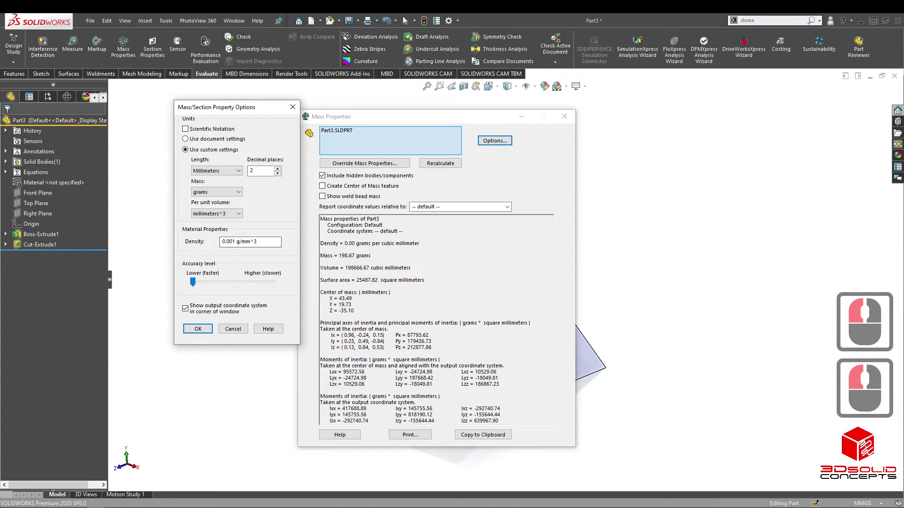
left_click_drag(0, 92, 389, 62)
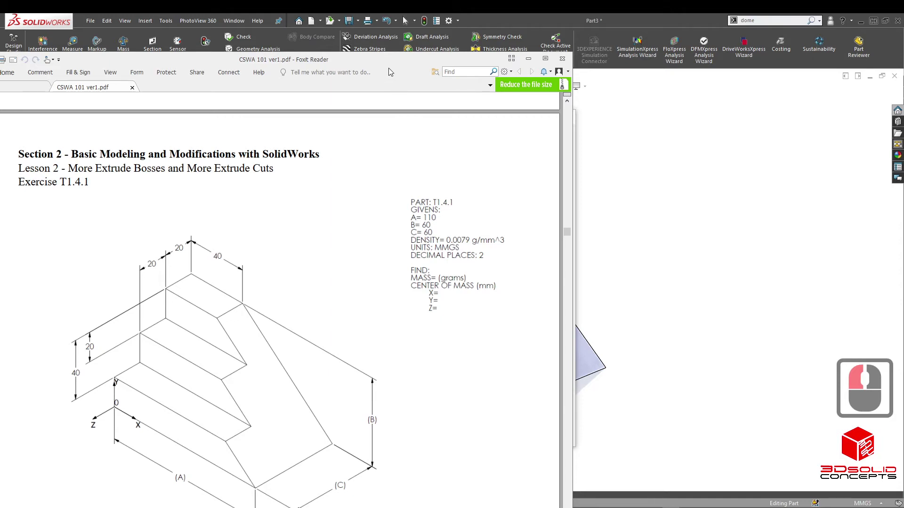
left_click_drag(389, 69, 0, 100)
left_click(159, 168)
left_click(277, 169)
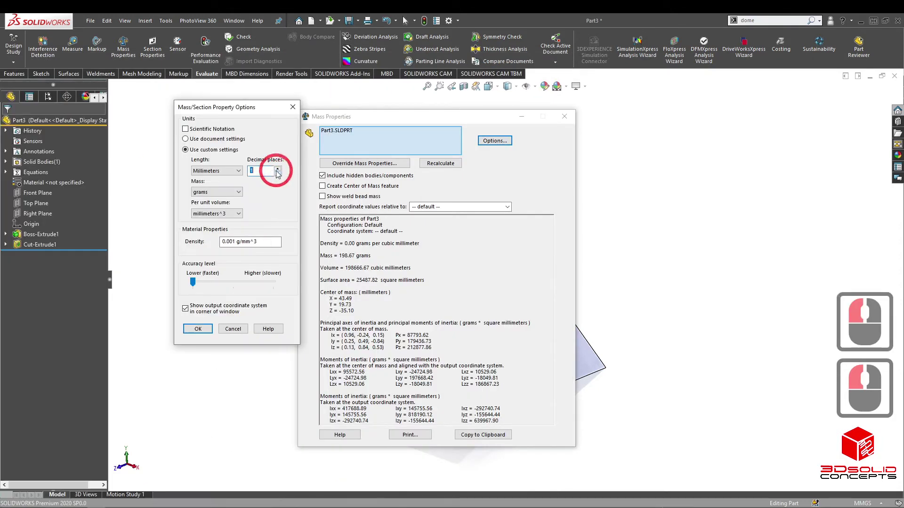
left_click(277, 168)
left_click(278, 168)
left_click(278, 168)
- Set the material density to 0.0079 g/mm^3 and apply the mass property options
left_click(240, 241)
double_click(241, 242)
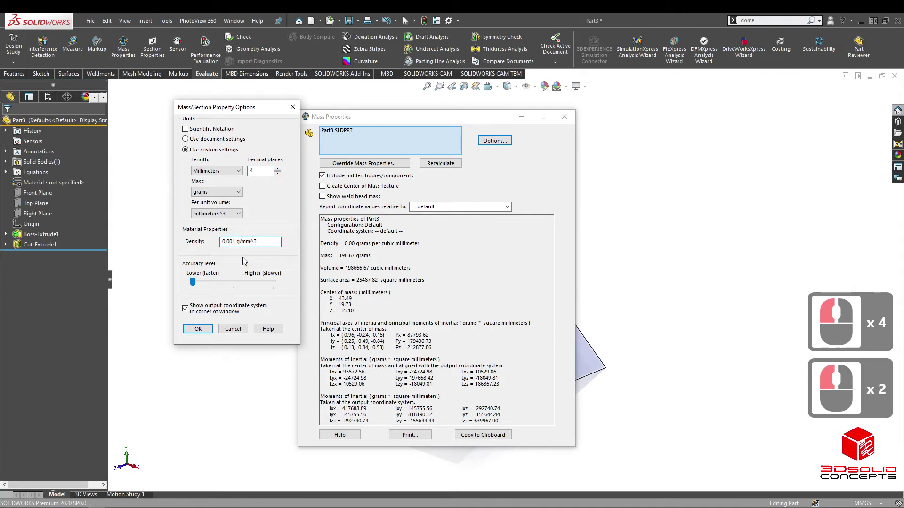
key("BackSpace")
type("79")
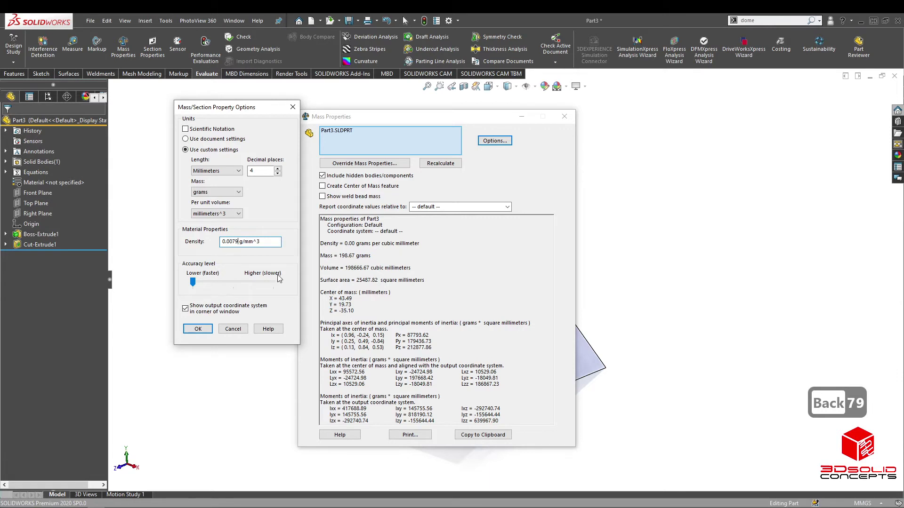
left_click(203, 329)
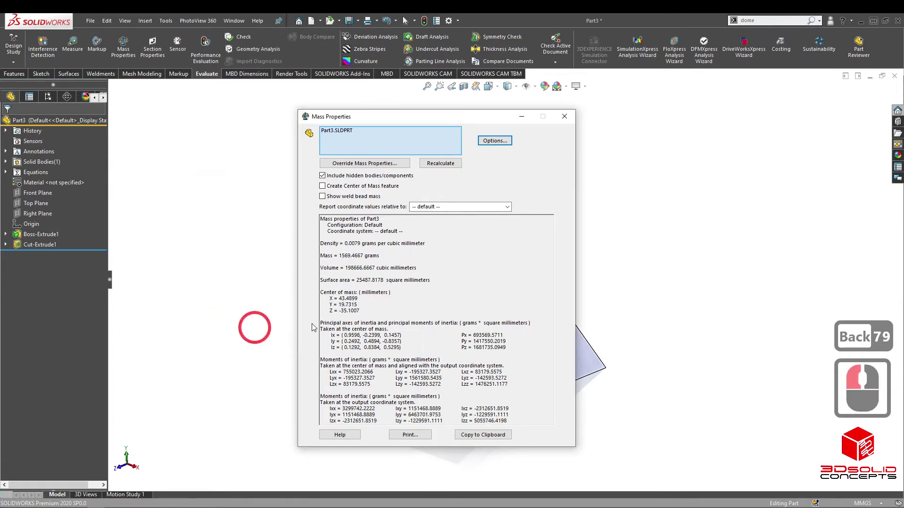
- Read the part's mass and center of mass, check the unit and density options again, and close the mass properties
left_click(375, 256)
left_click(409, 259)
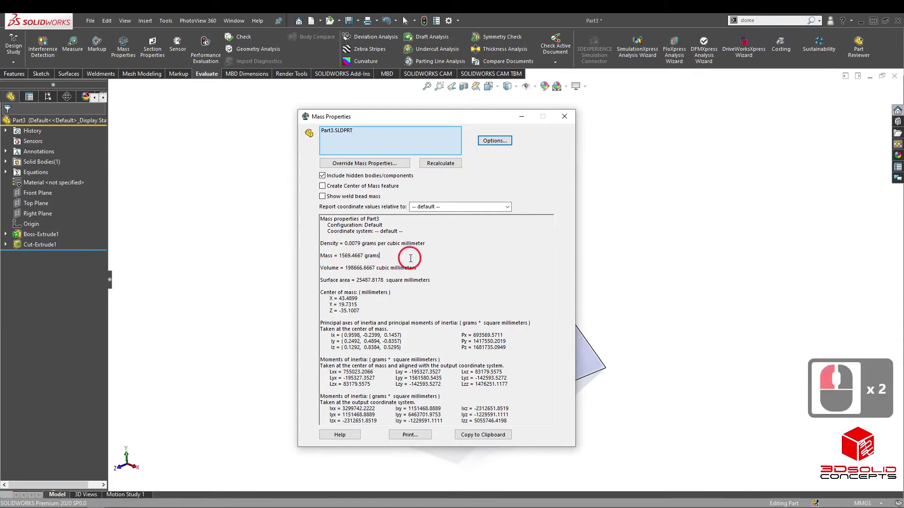
left_click(494, 140)
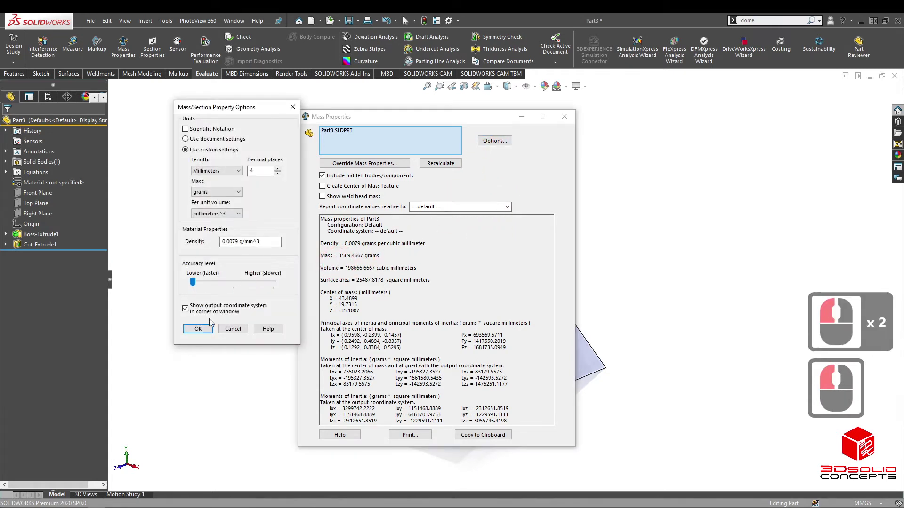
left_click(195, 328)
left_click(439, 252)
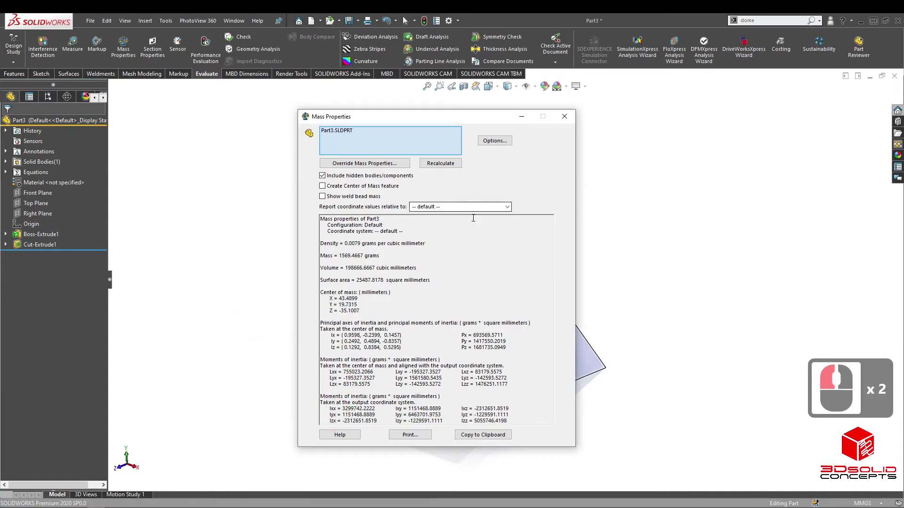
left_click(564, 120)
- Add a new part configuration named T1.4.2
middle_click_drag(468, 287, 461, 271)
scroll(461, 266, "up", 2)
scroll(461, 262, "down", 3)
left_click(141, 152)
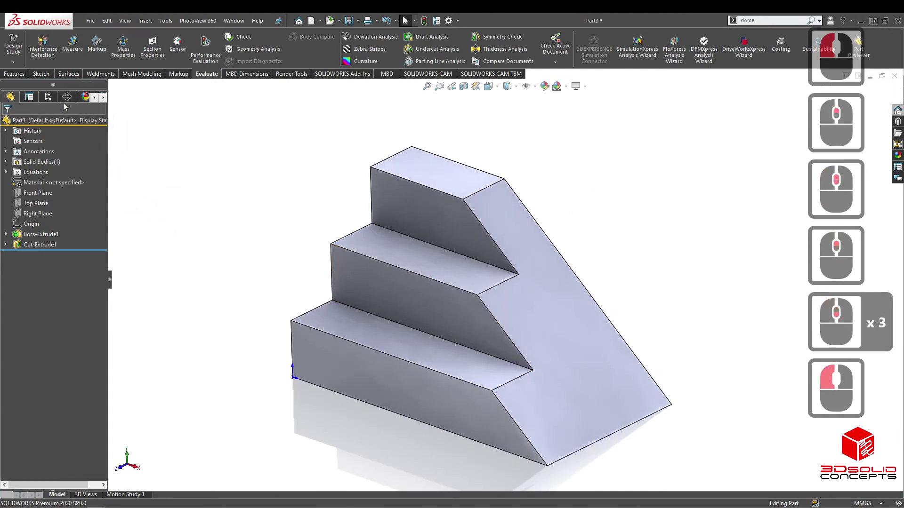
left_click(48, 97)
right_click(41, 163)
left_click(68, 174)
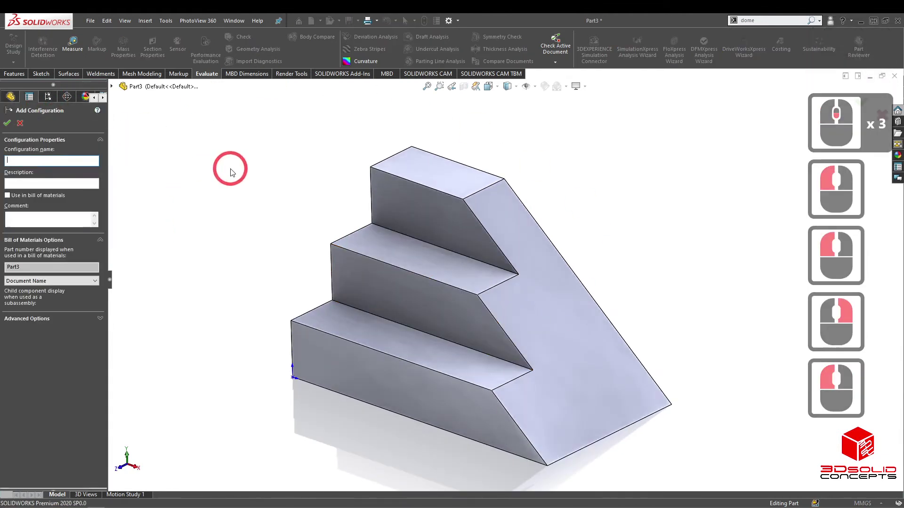
type("t")
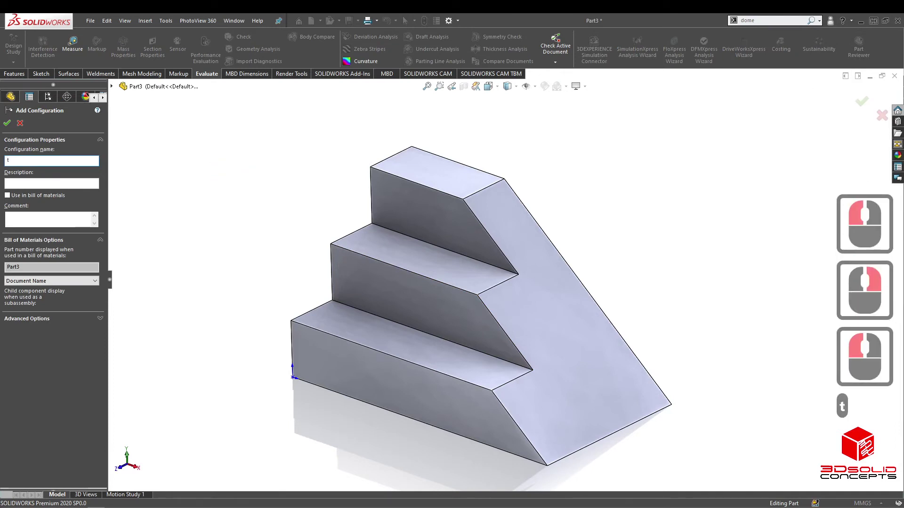
key("BackSpace")
type("T1.4.2")
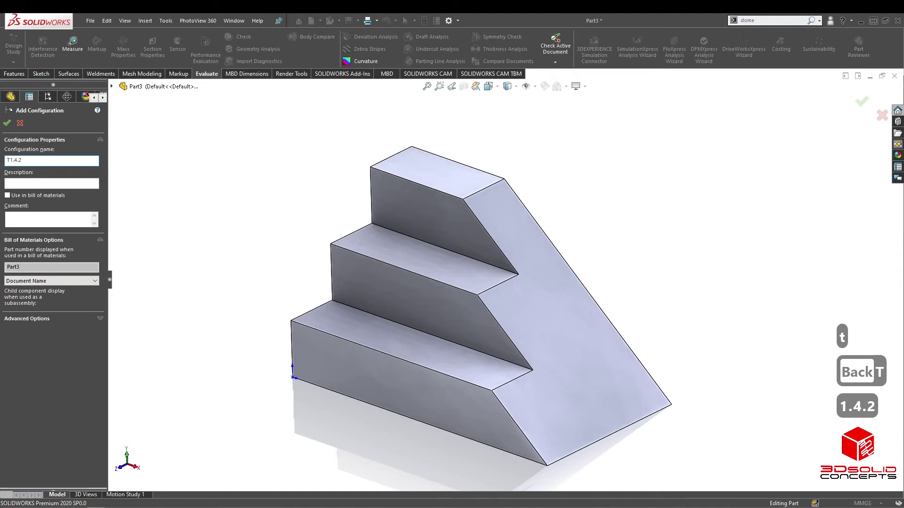
key("Return")
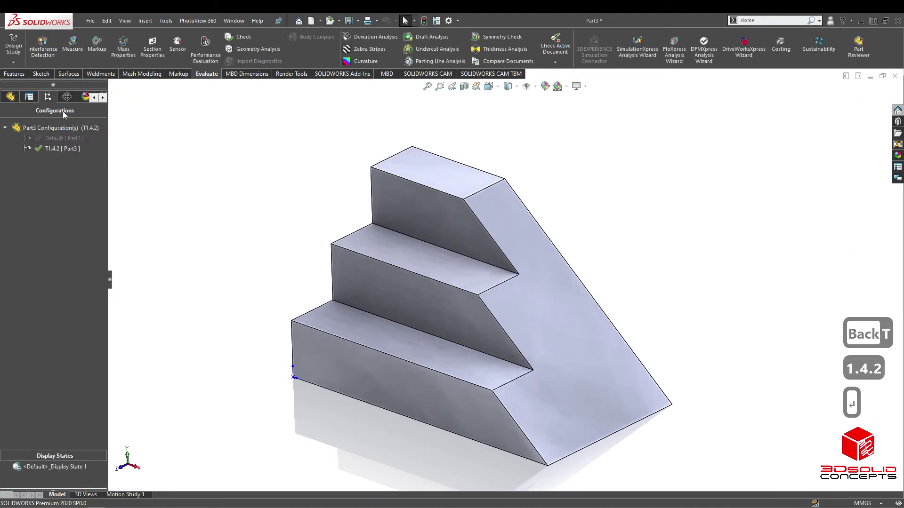
- Rename the Default configuration as T1.4.1
double_click(47, 138)
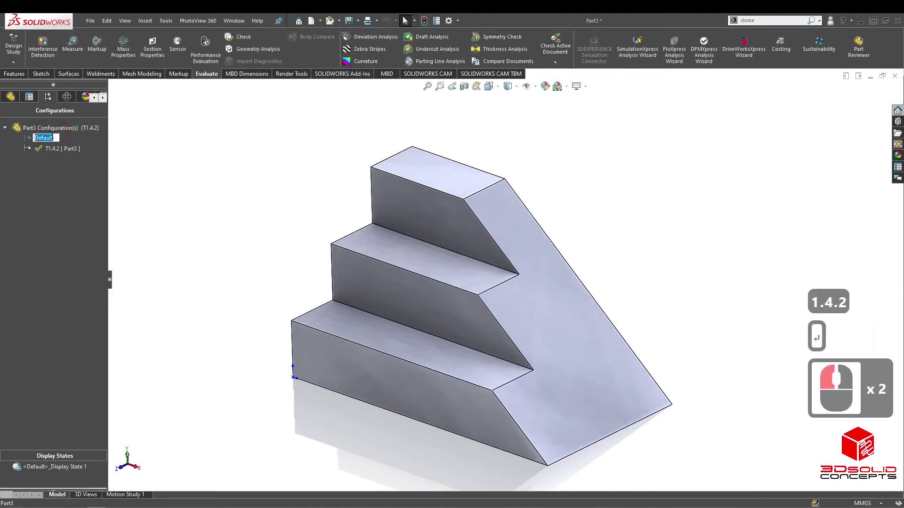
type("t")
key("BackSpace")
type("T1")
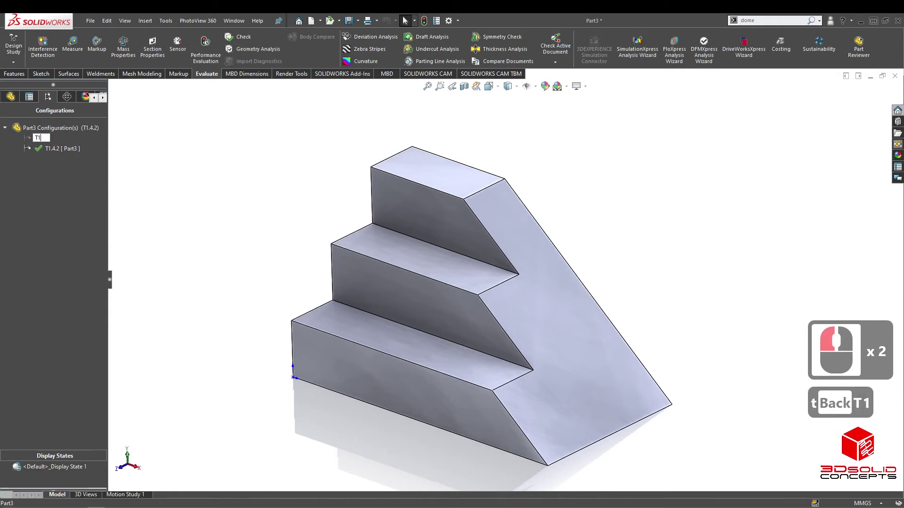
type(".4.1")
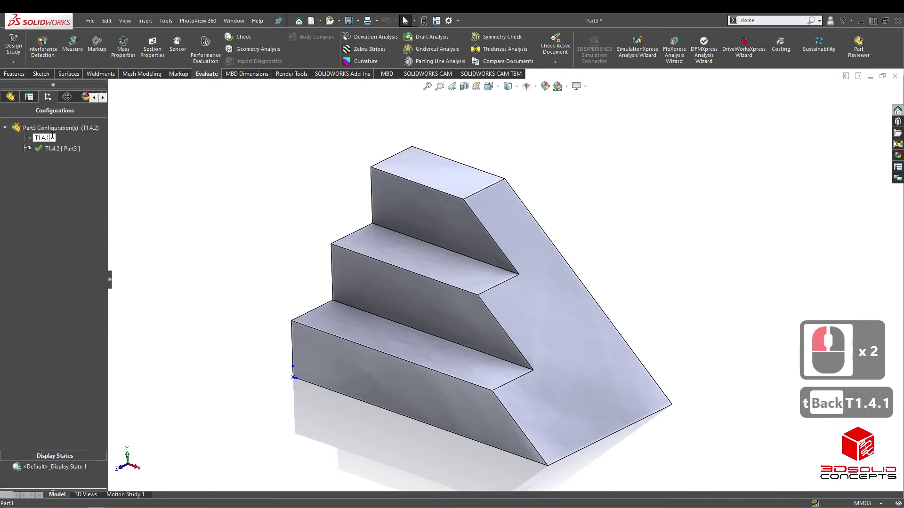
key("Return")
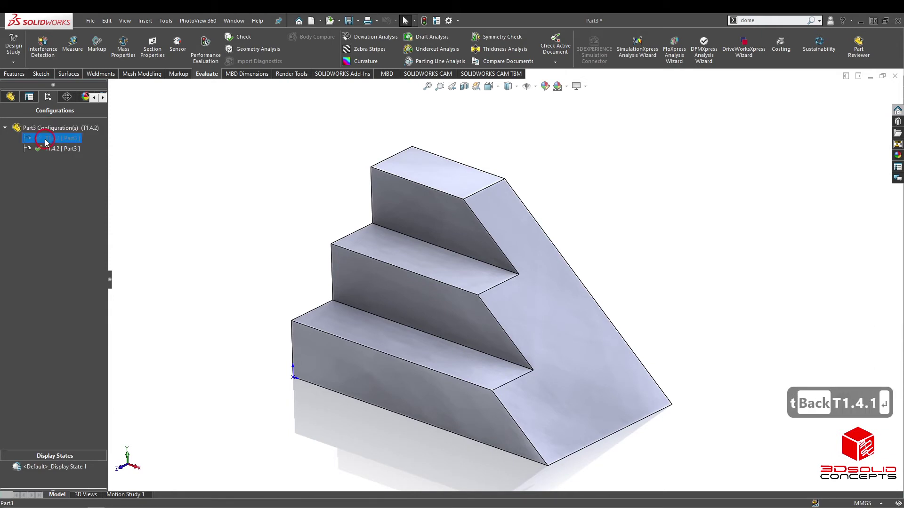
- Activate the T1.4.1 configuration and open the equations manager
double_click(46, 138)
left_click(10, 96)
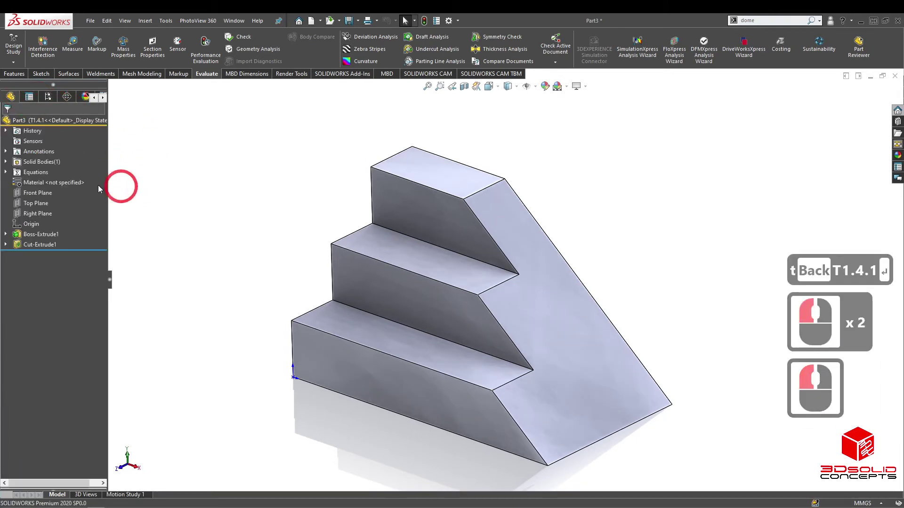
right_click(46, 174)
left_click(90, 178)
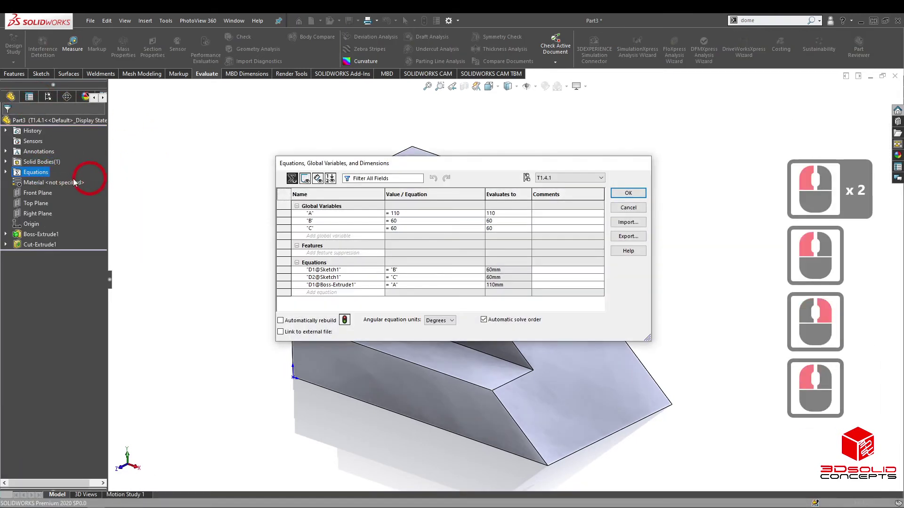
- Choose which configurations the value of global variable A applies to
left_click(472, 213)
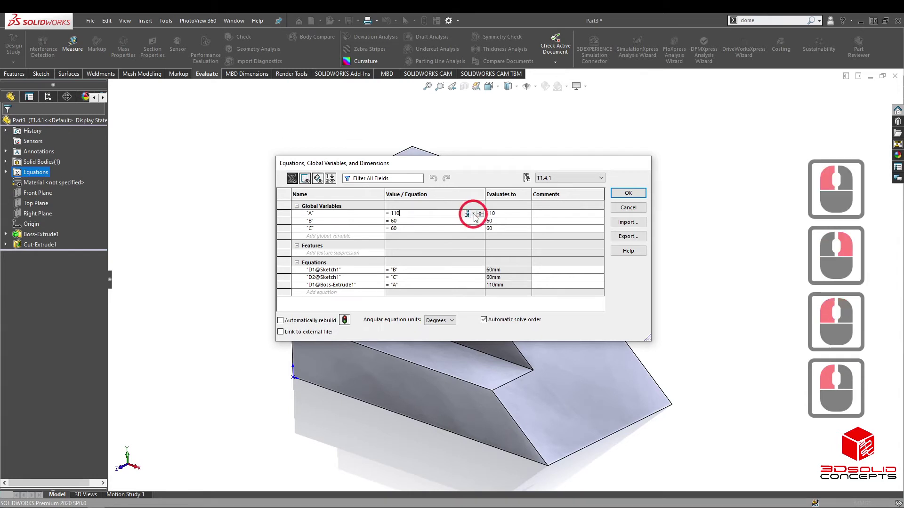
left_click(472, 214)
left_click(478, 222)
left_click(418, 212)
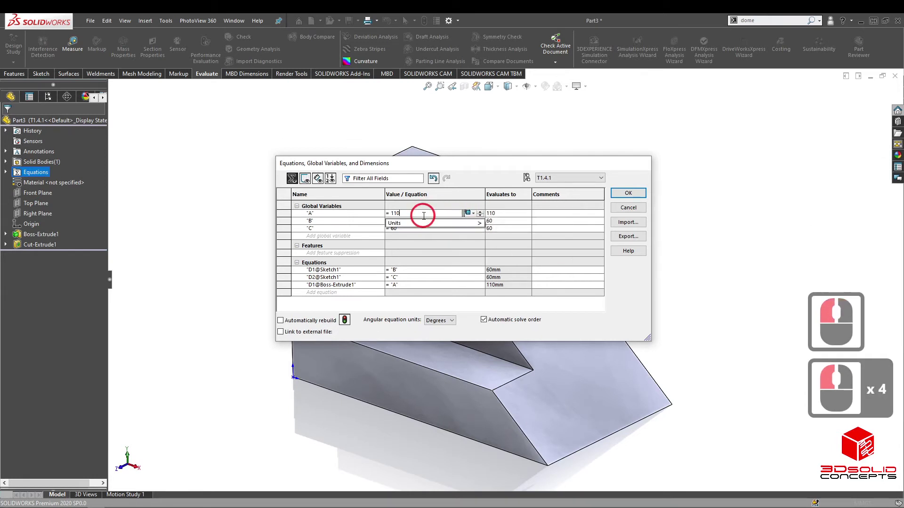
left_click(418, 213)
- Consult the T1.4.2 exercise drawing and set global variable A to 120
scroll(418, 212, "down", 11)
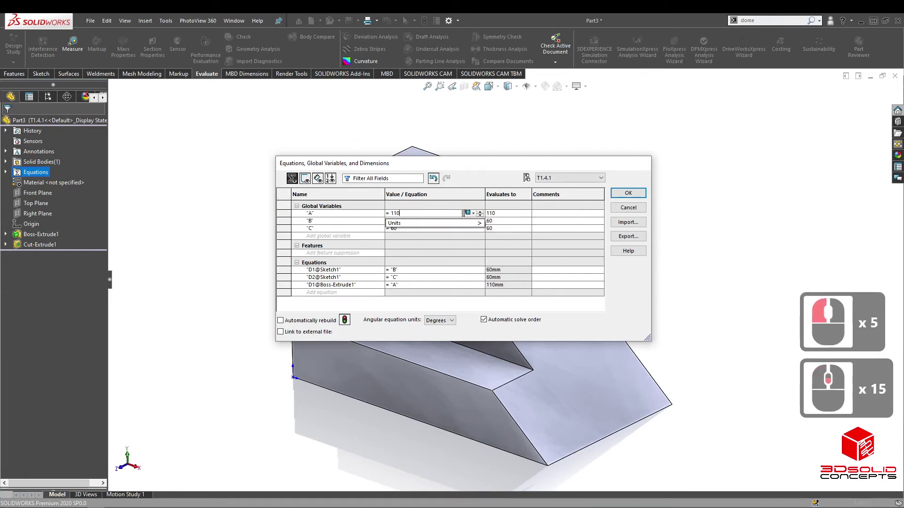
left_click_drag(0, 67, 249, 67)
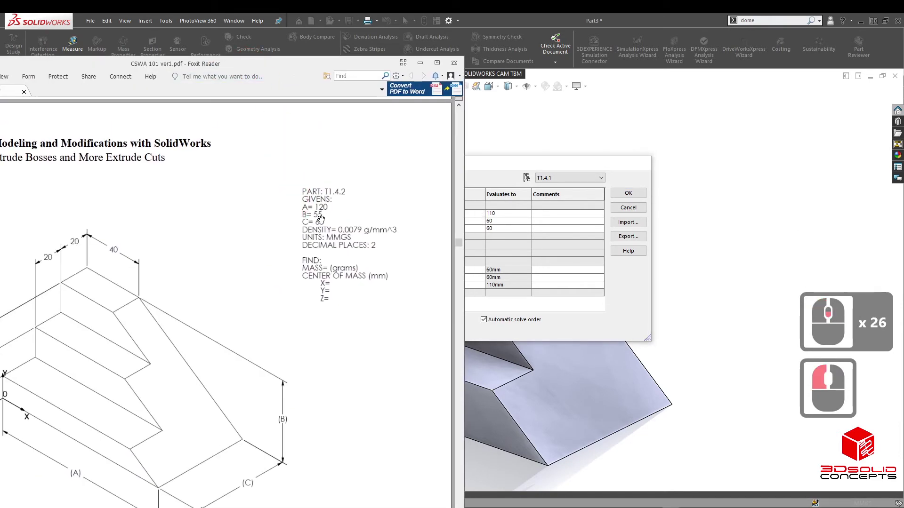
left_click_drag(307, 75, 2, 86)
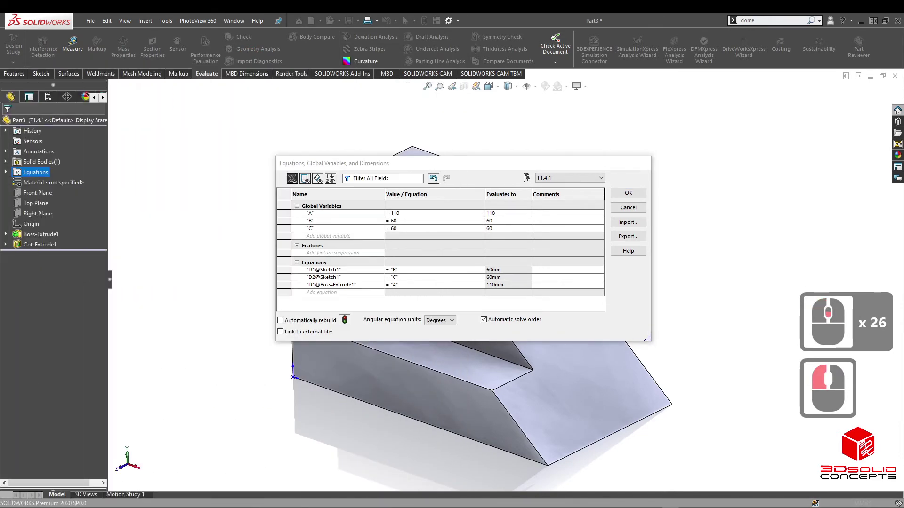
left_click(402, 213)
key("BackSpace")
key("BackSpace")
key("BackSpace")
type("120")
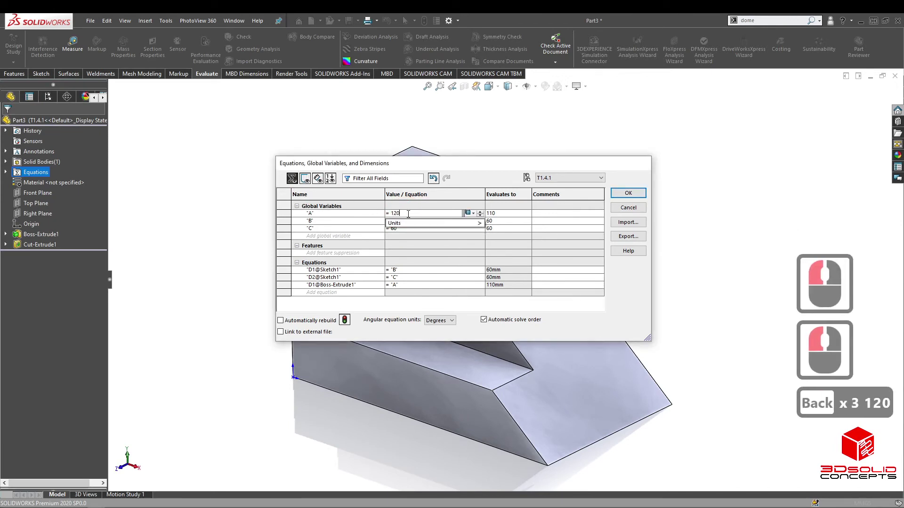
key("Return")
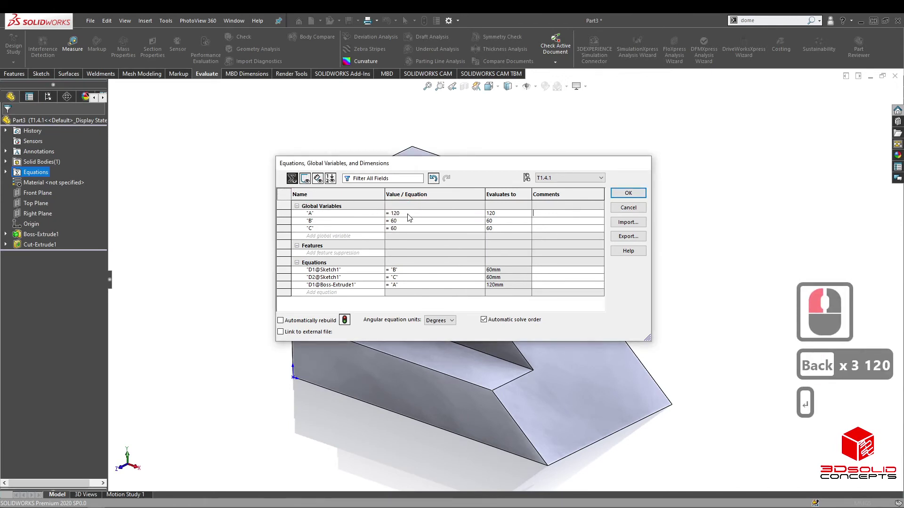
- Set global variable B to 55 for the T1.4.1 configuration
left_click(434, 223)
left_click(432, 222)
left_click(431, 222)
left_click(430, 222)
key("BackSpace")
key("BackSpace")
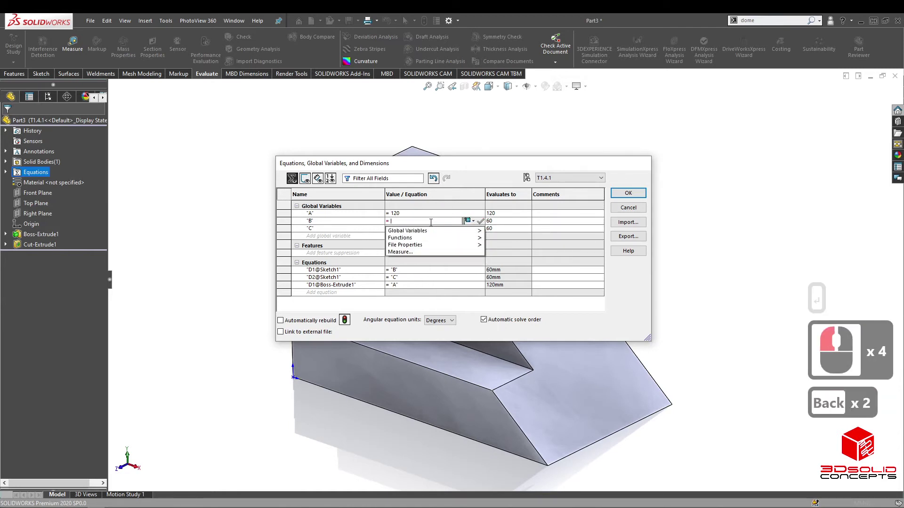
type("55")
key("Return")
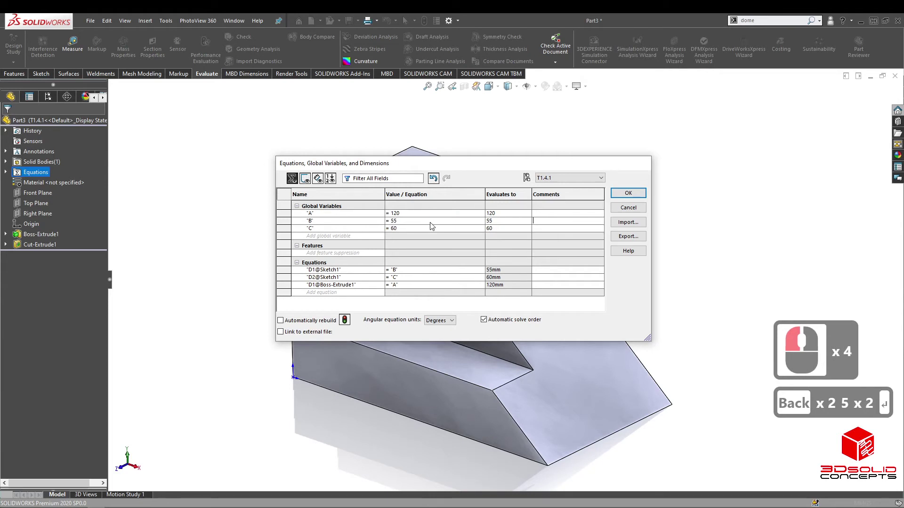
- Set global variable C to 65 for the T1.4.1 configuration
left_click(477, 230)
left_click(469, 229)
left_click(428, 231)
left_click(429, 232)
key("BackSpace")
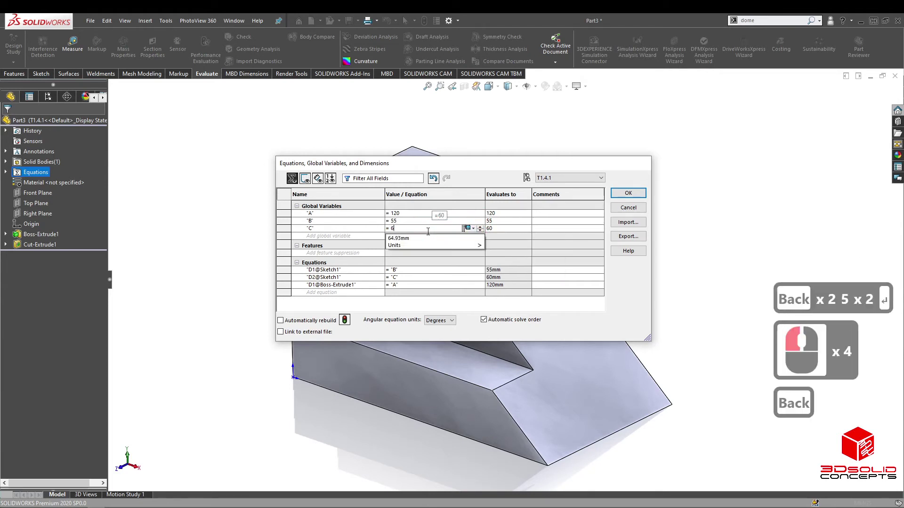
type("5")
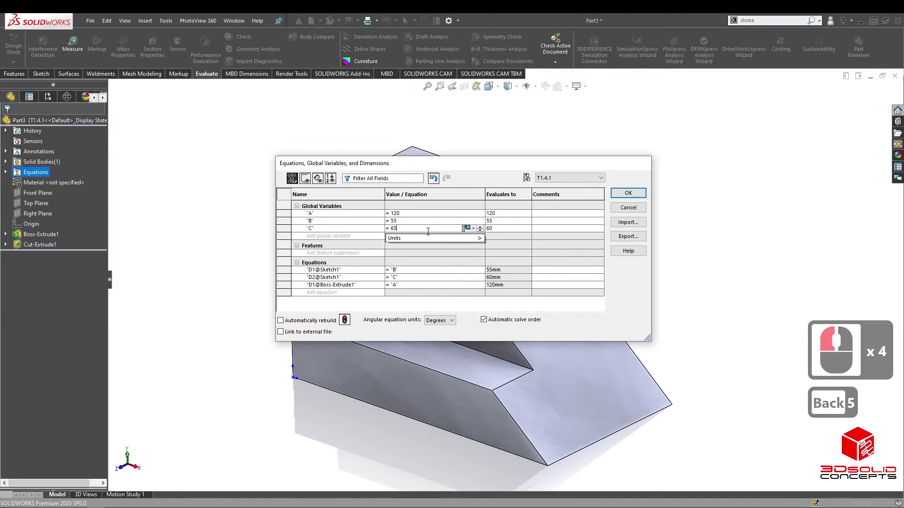
key("Return")
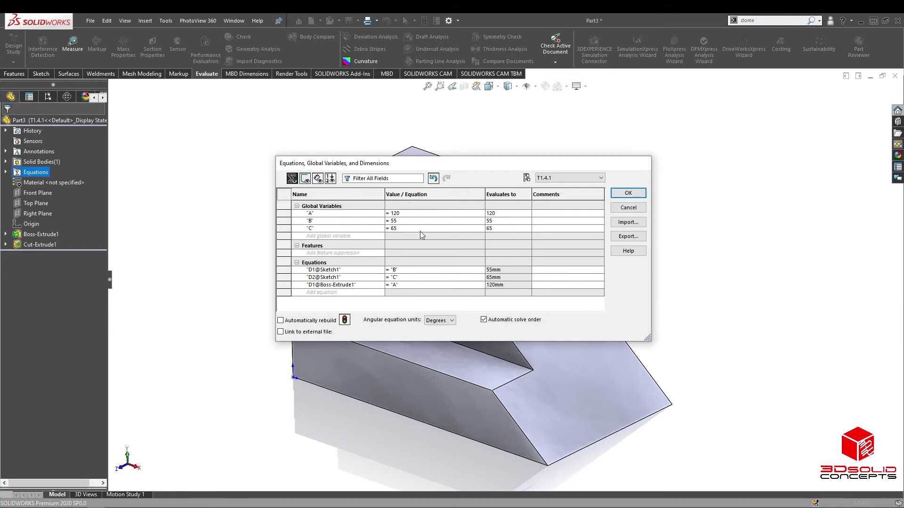
- Switch the equations manager to configuration T1.4.2, saving the changed variables, and close it
left_click(576, 178)
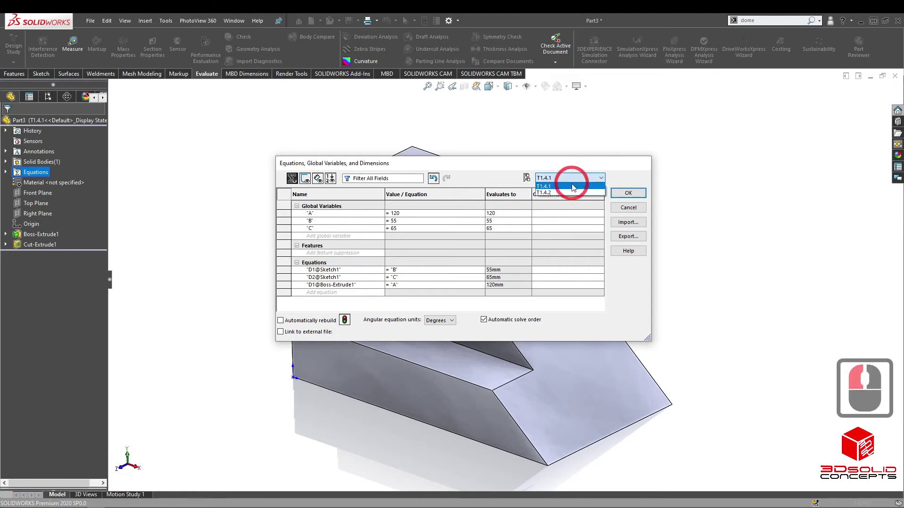
left_click(558, 194)
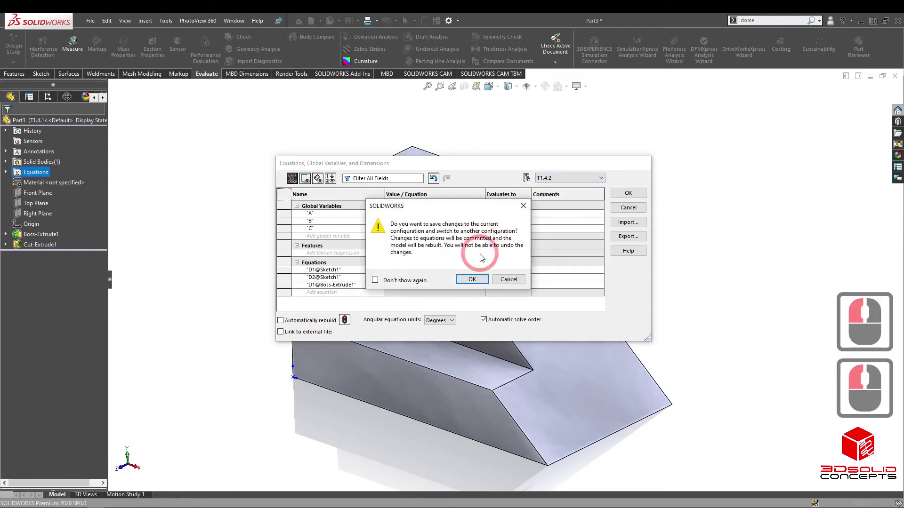
left_click(470, 278)
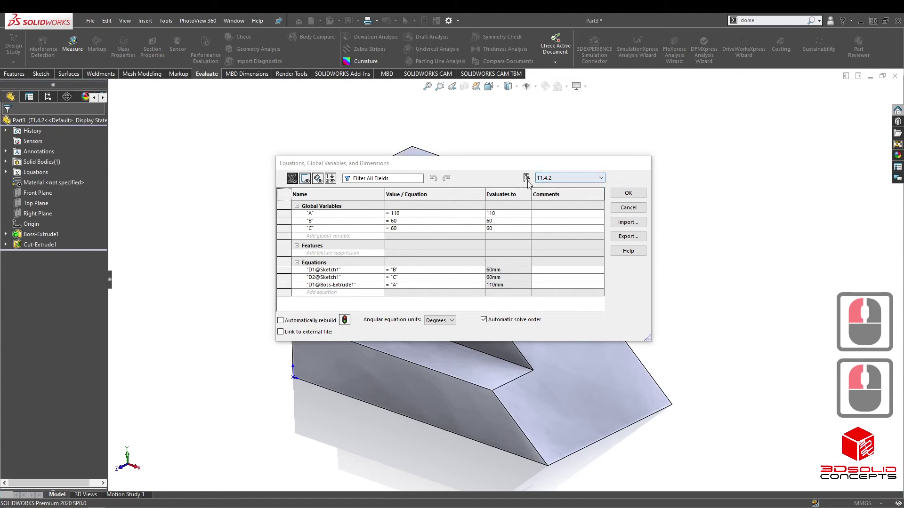
left_click(628, 193)
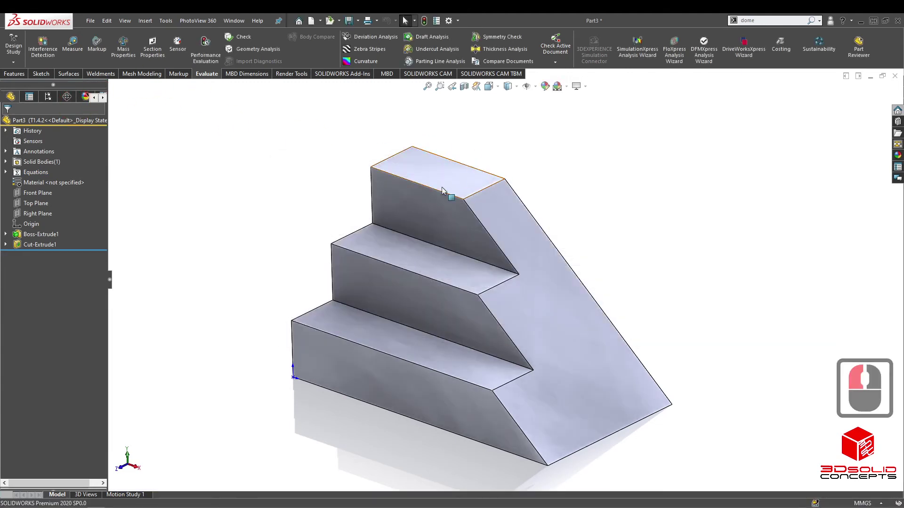
- Rename the active T1.4.2 configuration as the placeholder T1.4.2 cjhange to free its name
left_click(47, 96)
left_click(50, 147)
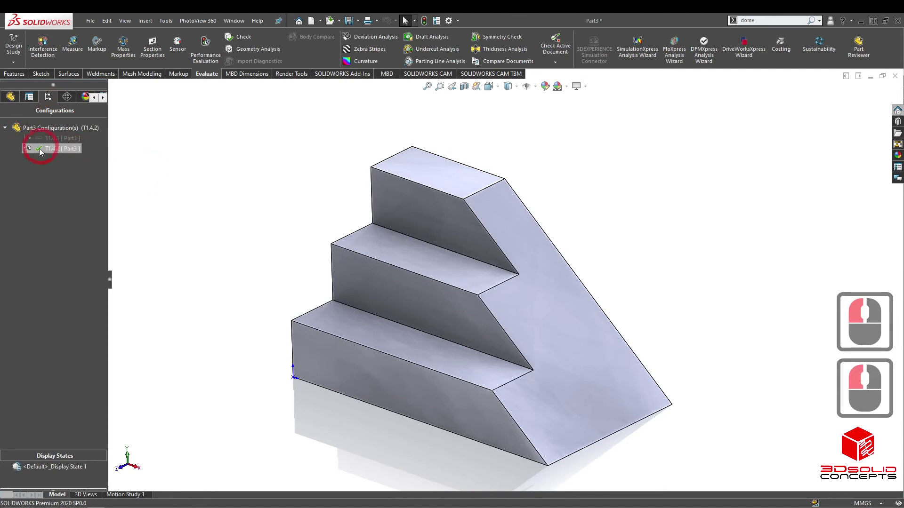
double_click(51, 149)
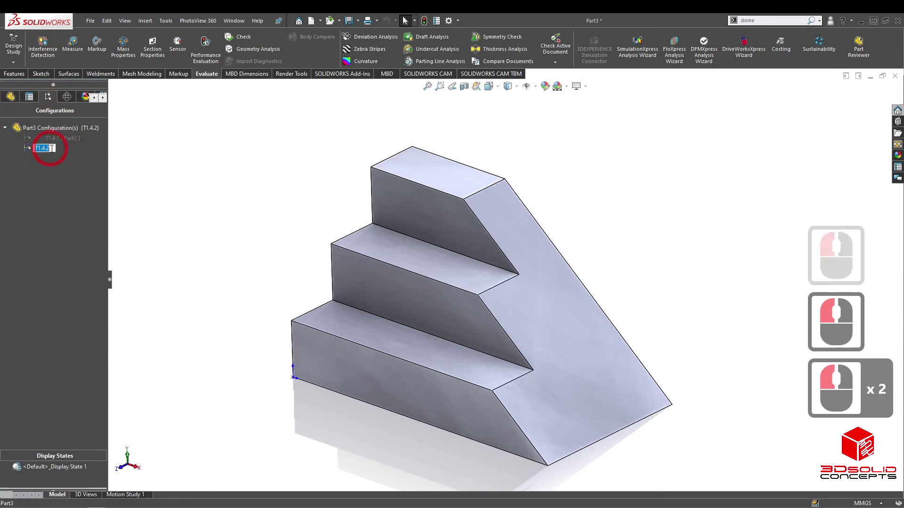
double_click(52, 148)
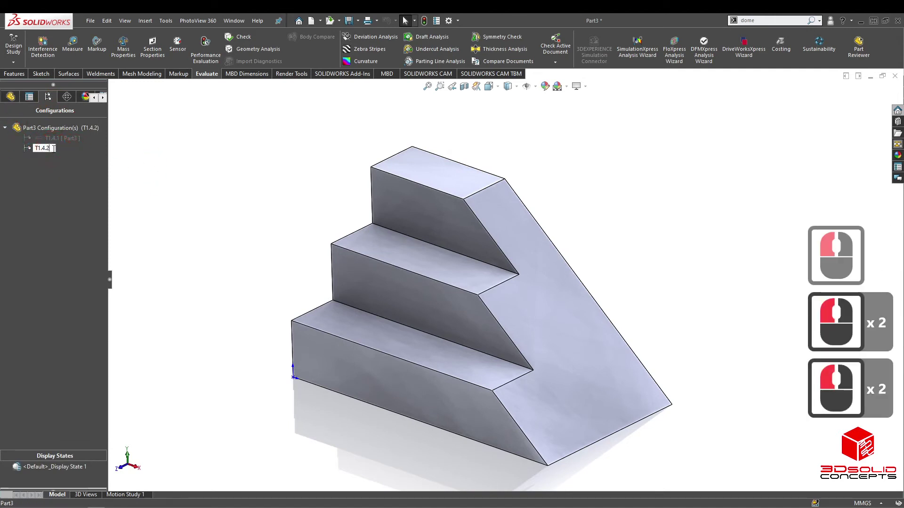
type("cJAMGE")
key("BackSpace")
key("BackSpace")
key("BackSpace")
key("BackSpace")
key("BackSpace")
key("Caps_Lock")
key("BackSpace")
type("cjha")
key("BackSpace")
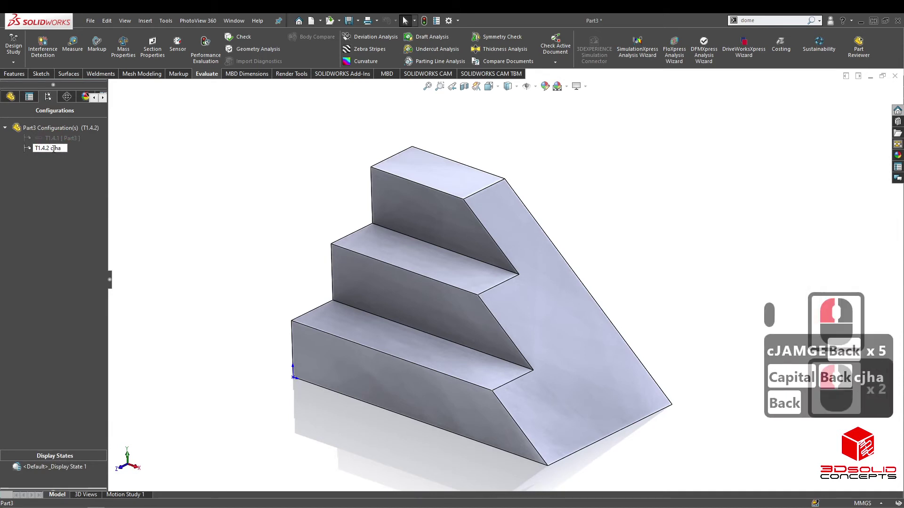
type("amge")
key("BackSpace")
key("BackSpace")
key("BackSpace")
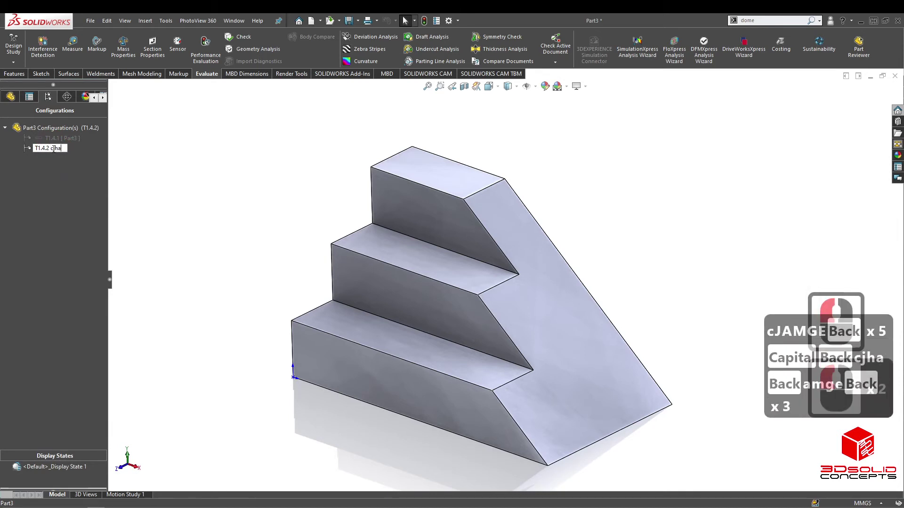
type("nge")
key("Return")
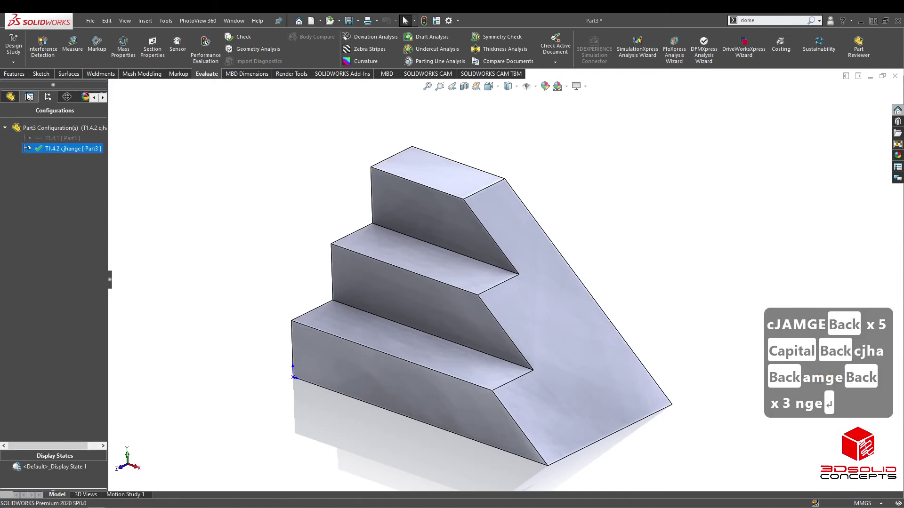
- Rename the inactive T1.4.1 configuration as T1.4.2
left_click(60, 140)
left_click(60, 140)
left_click(59, 140)
left_click(58, 139)
left_click(51, 136)
key("BackSpace")
type("2")
key("Return")
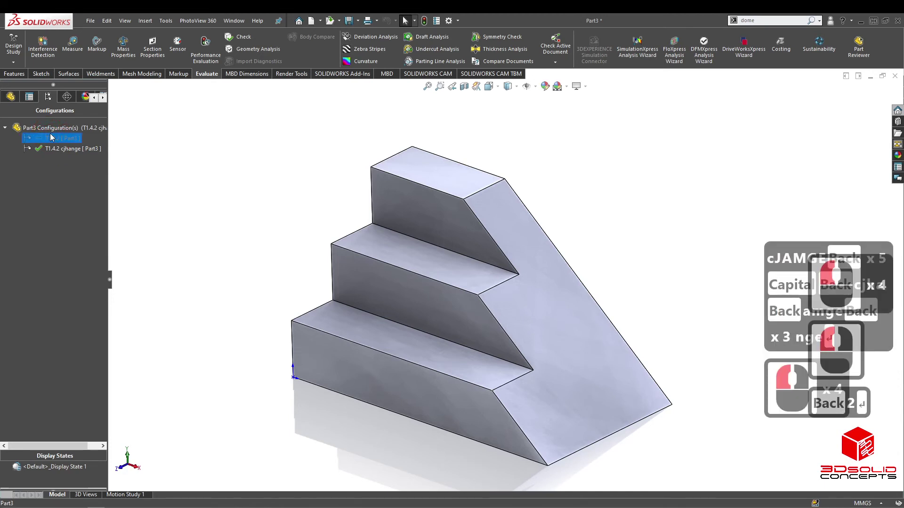
- Rename the T1.4.2 cjhange configuration as T1.4.1
key("d")
double_click(52, 148)
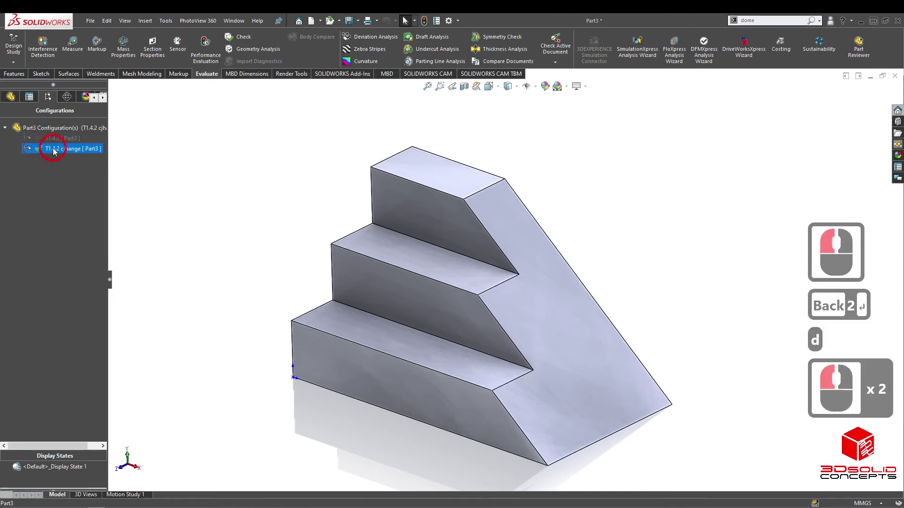
double_click(51, 149)
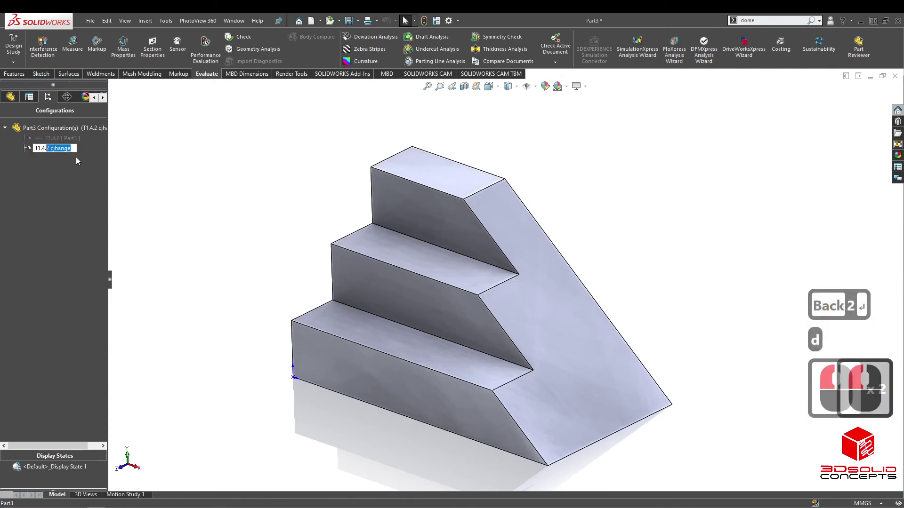
type("1")
left_click(133, 171)
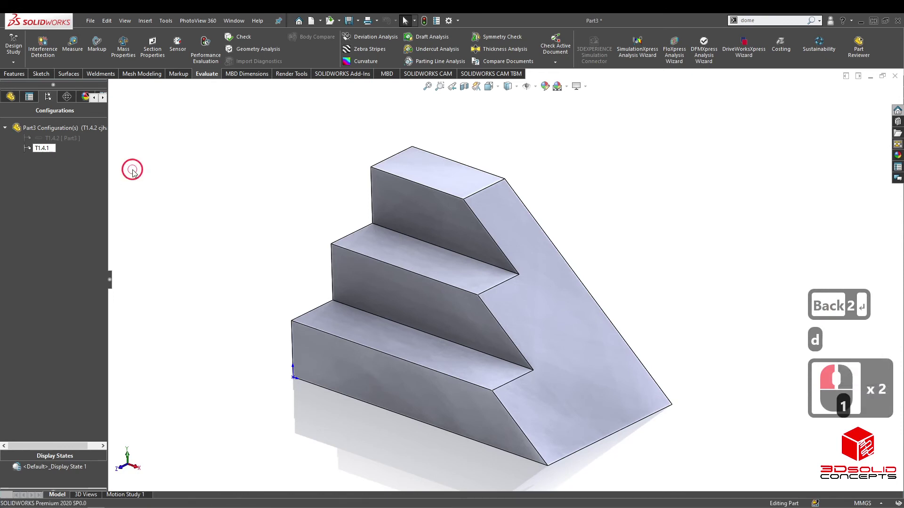
- Compare the T1.4.1 and T1.4.2 configurations by activating each in turn, ending with T1.4.2 active
left_click(53, 152)
double_click(61, 149)
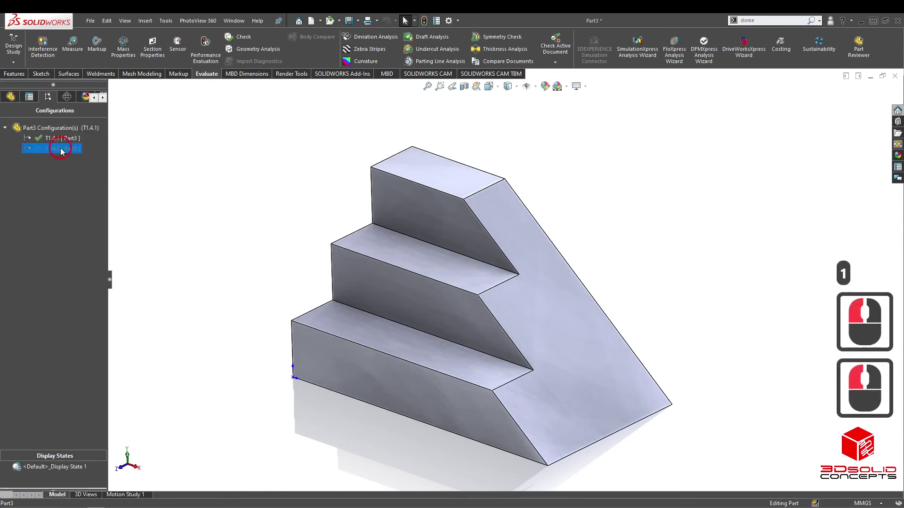
left_click(58, 141)
double_click(58, 141)
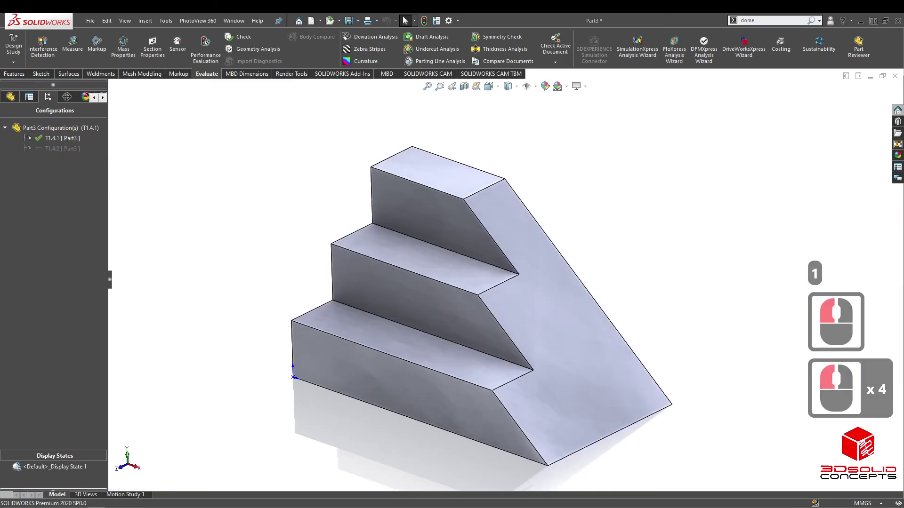
left_click_drag(1, 89, 1, 61)
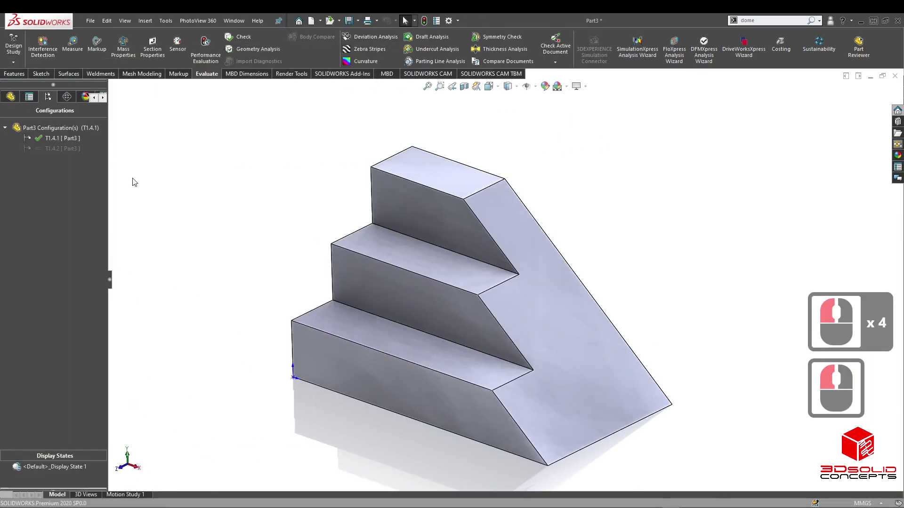
double_click(66, 149)
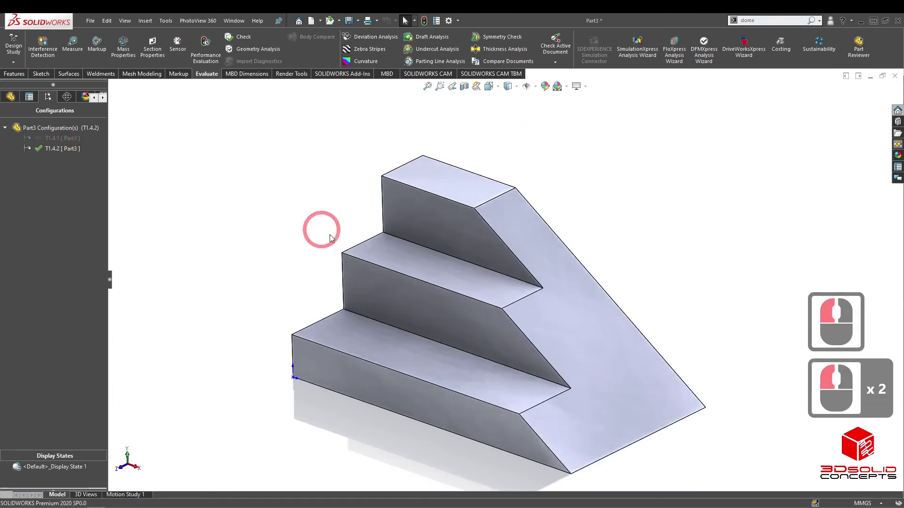
double_click(54, 138)
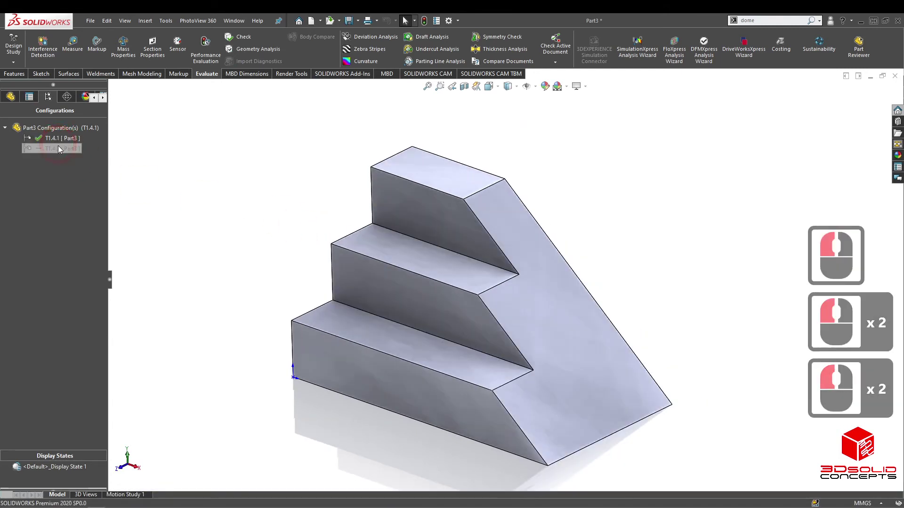
left_click(57, 146)
double_click(57, 147)
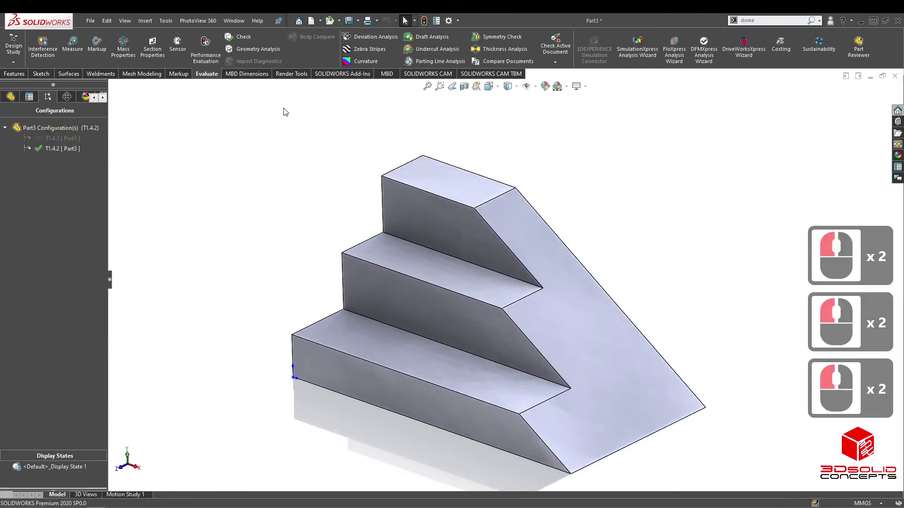
- Check the mass properties of the T1.4.2 configuration
left_click(123, 44)
left_click(427, 241)
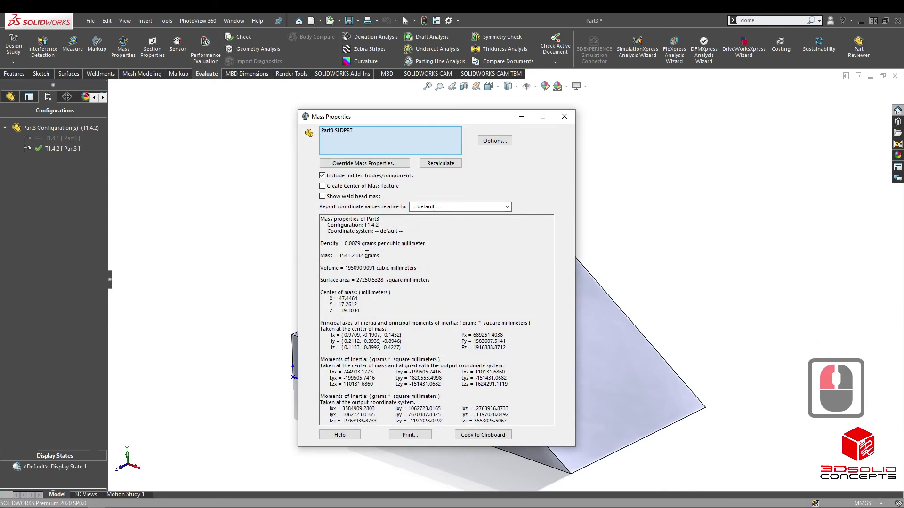
left_click(564, 116)
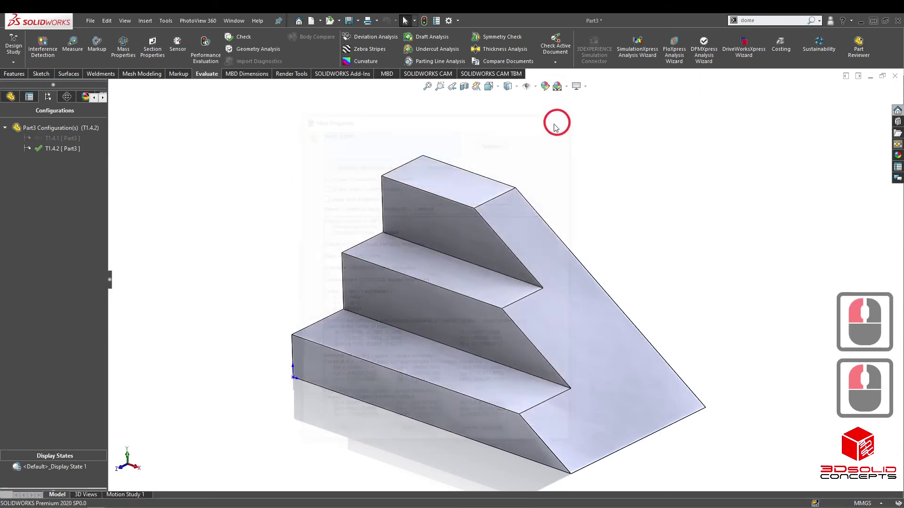
- Save the part as T1.4.1 in the Student Folder
left_click(349, 22)
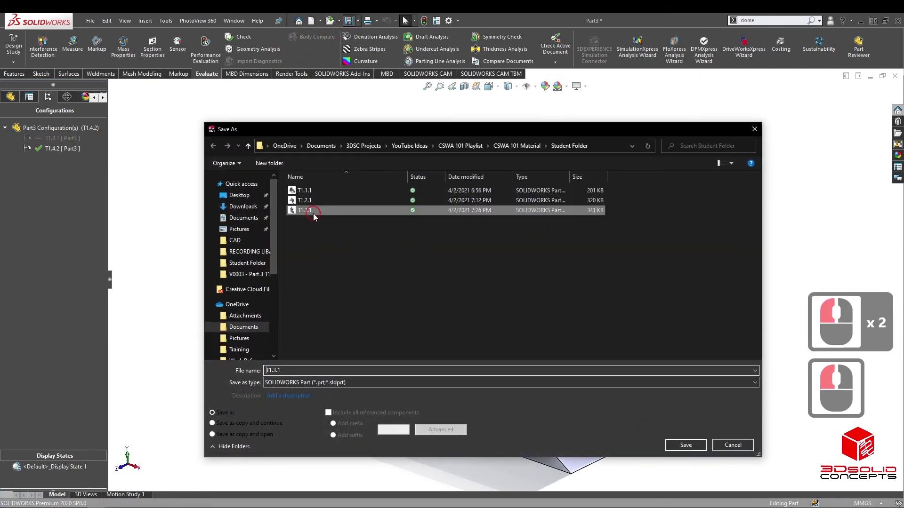
left_click(313, 214)
left_click(278, 369)
left_click(277, 370)
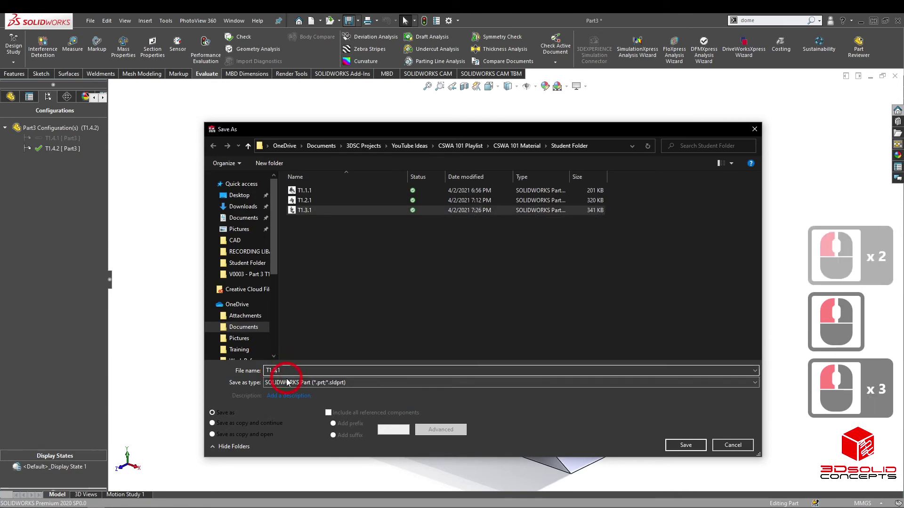
key("BackSpace")
type("4")
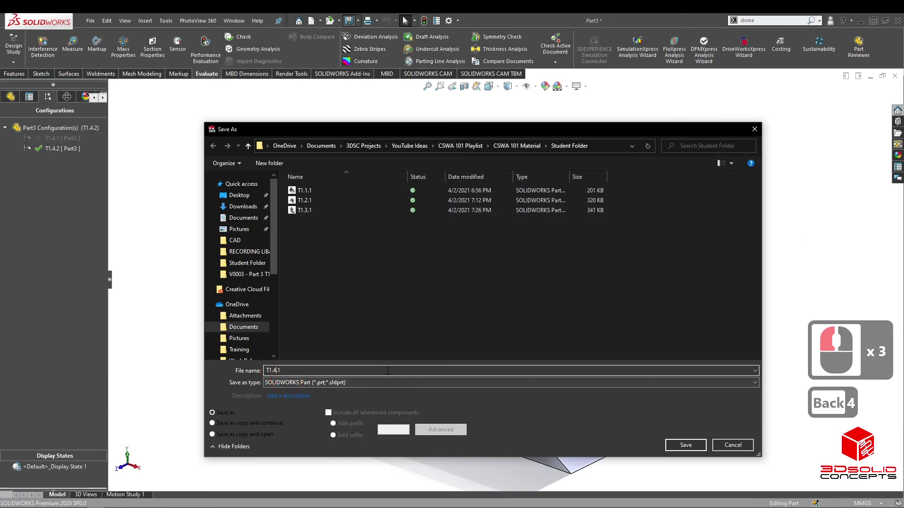
left_click(685, 445)
scroll(466, 273, "down", 5)
scroll(526, 332, "down", 20)
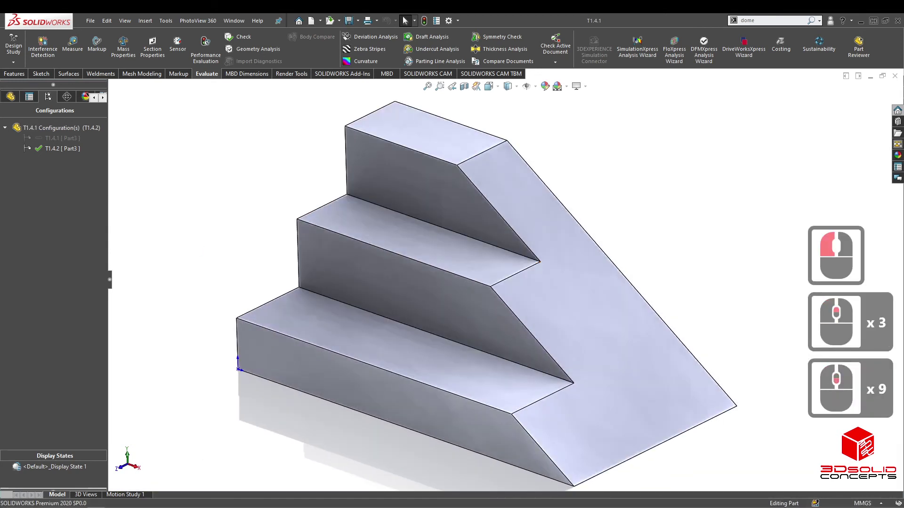
scroll(526, 332, "up", 4)
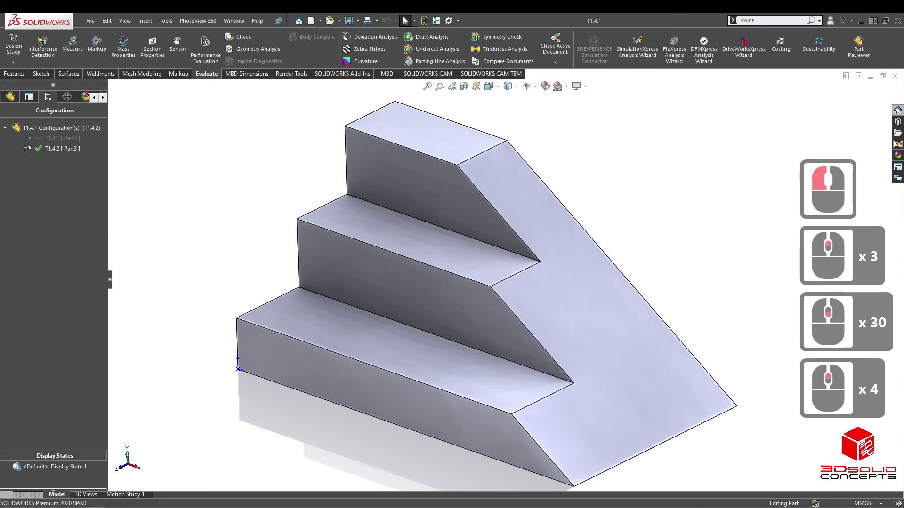